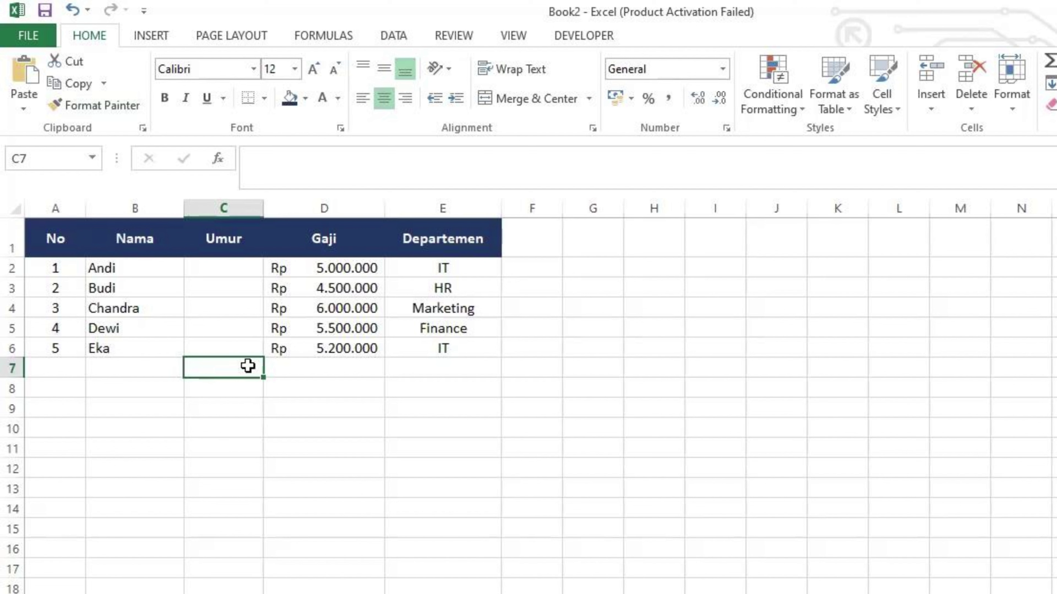
Examine the Data Validation options for cell C7, including the input message, error alert and list of allowed data types
left_click(403, 41)
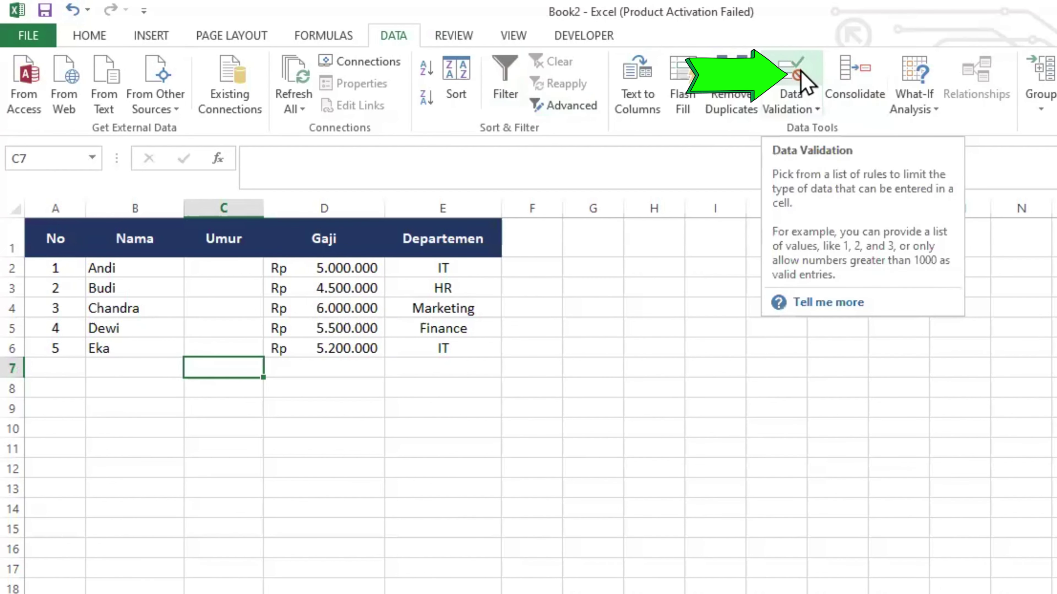
left_click(791, 70)
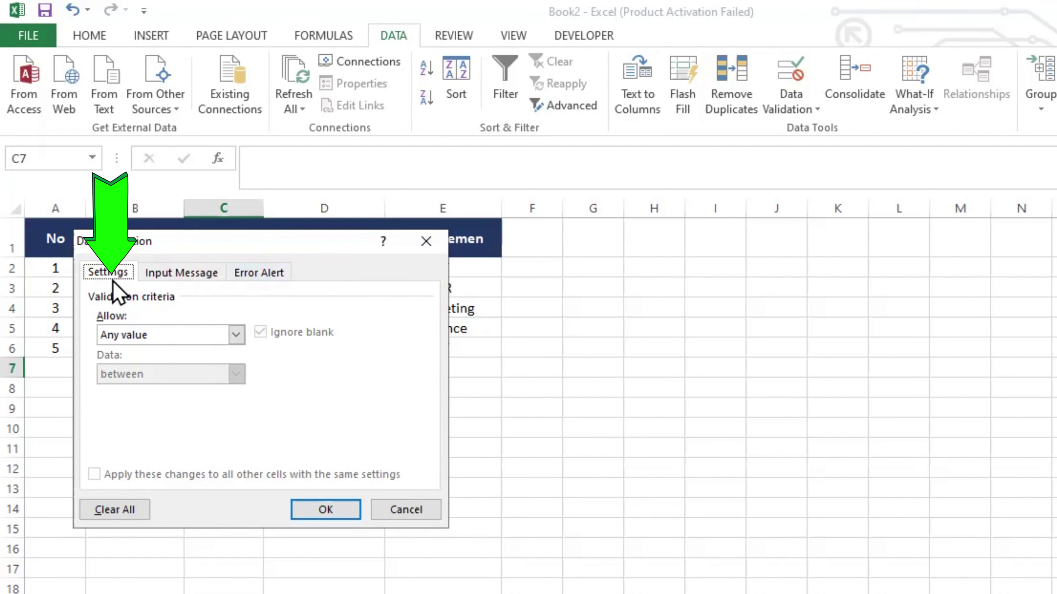
left_click(210, 276)
left_click(261, 274)
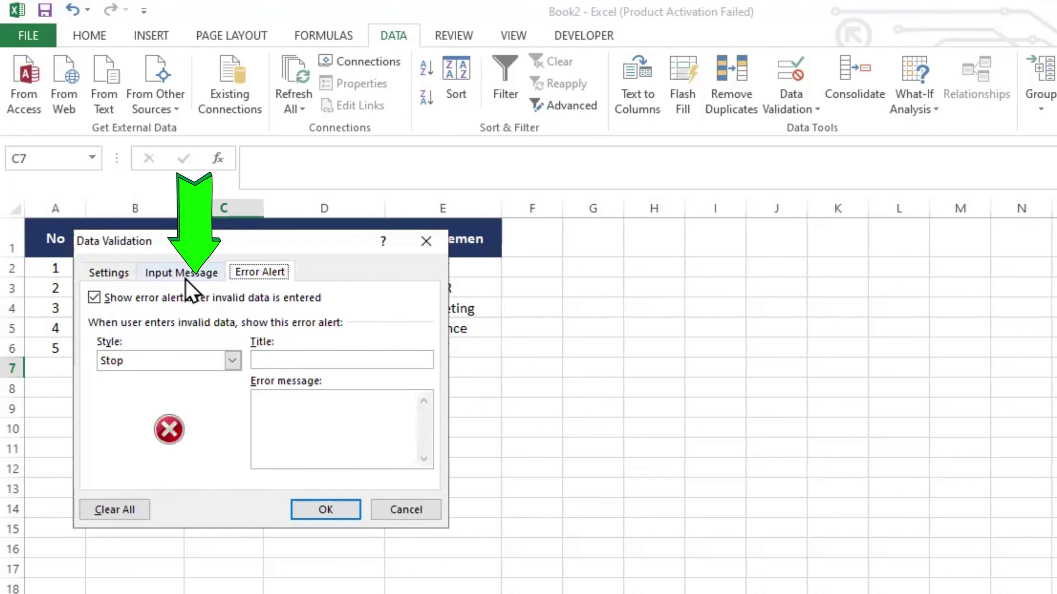
left_click(92, 275)
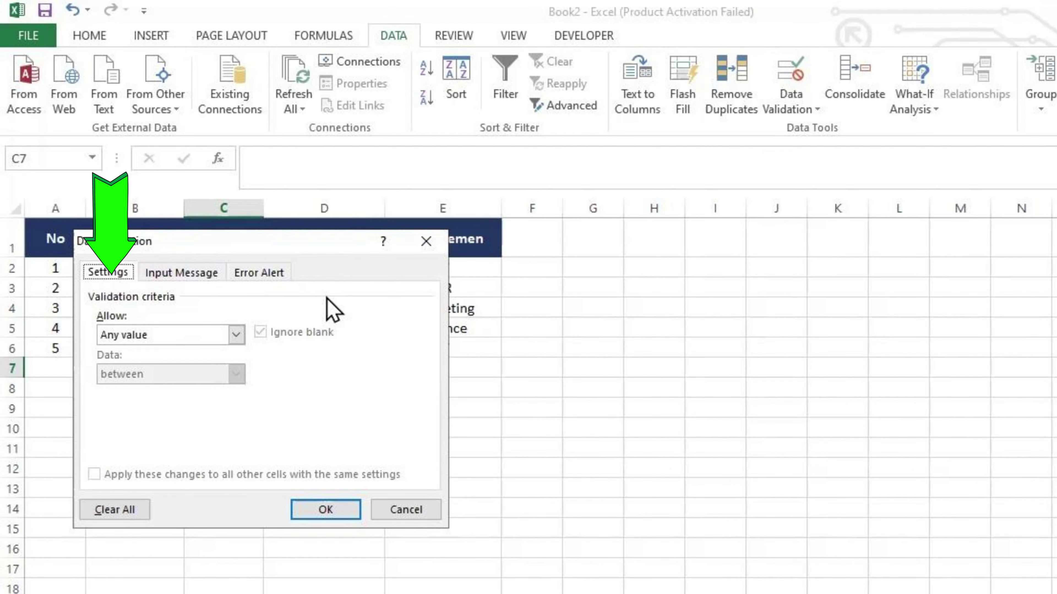
left_click(235, 334)
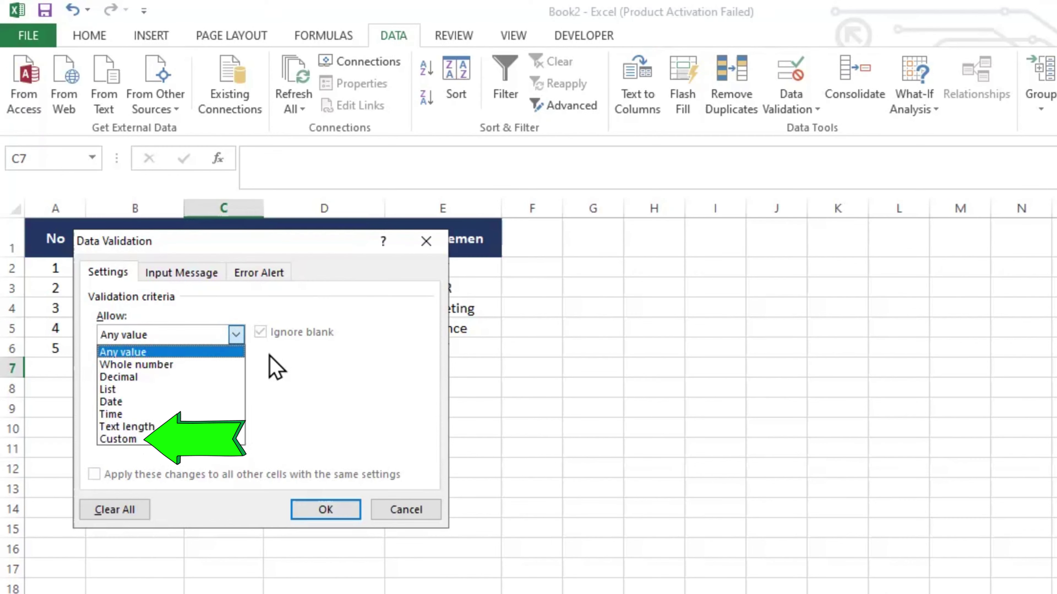
left_click(275, 366)
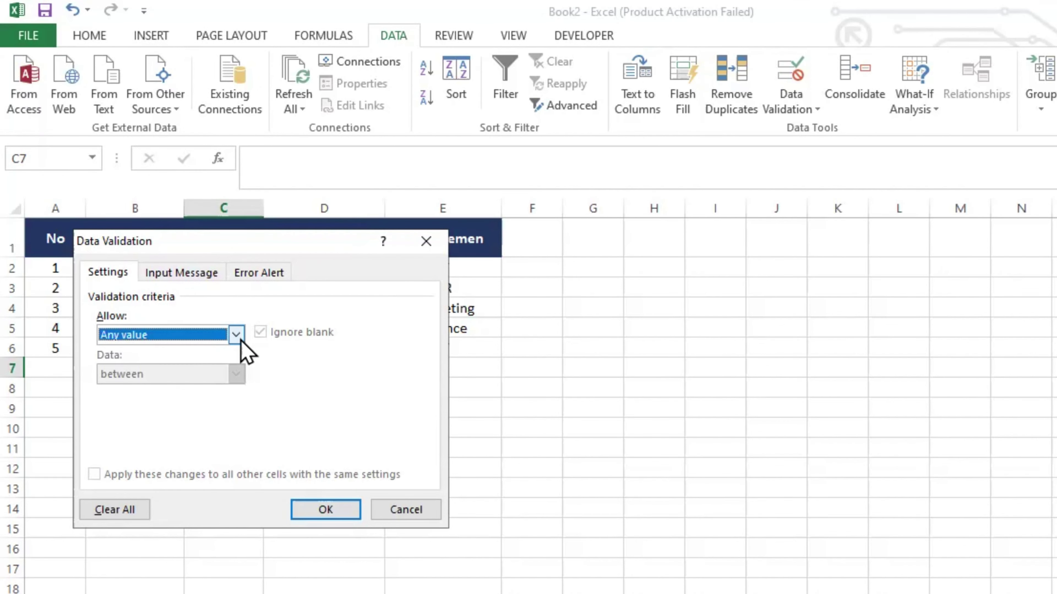
Try the Whole number (between) and Custom validation types to compare their criteria fields, and set Allow back to Any value
left_click(239, 339)
left_click(215, 364)
left_click(236, 374)
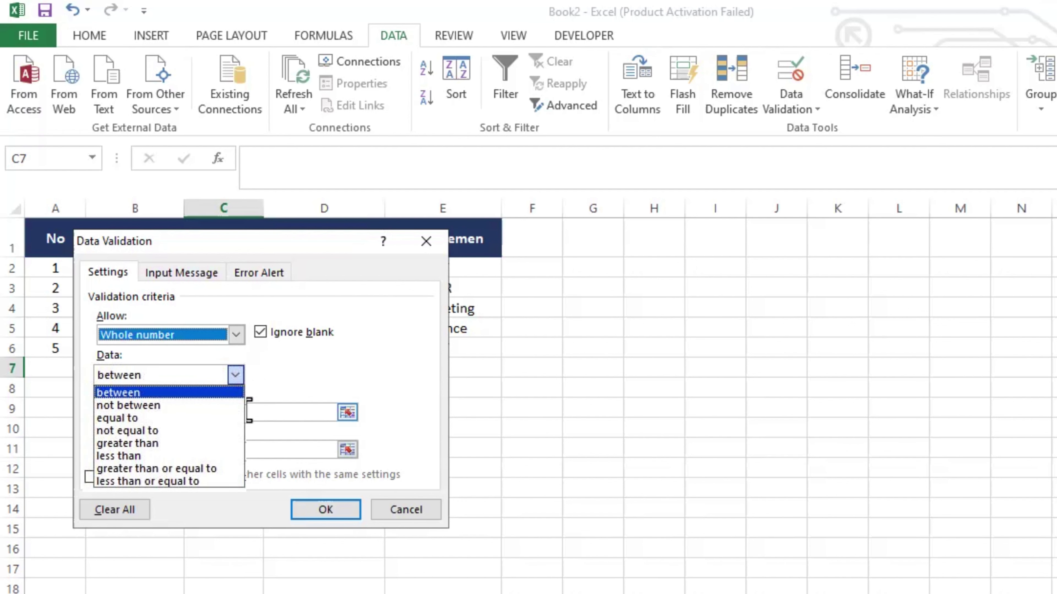
left_click(241, 415)
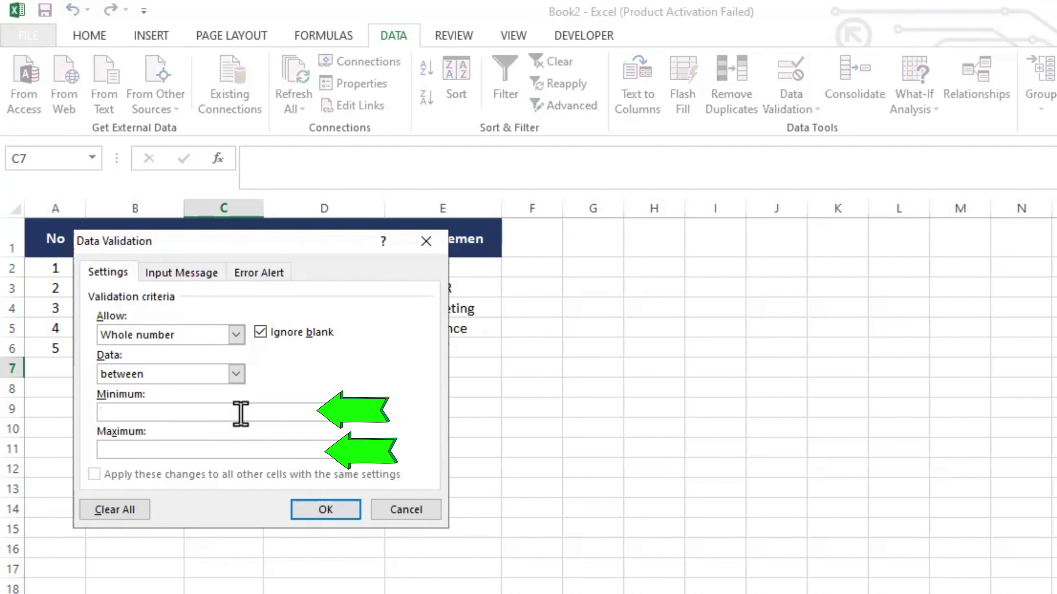
left_click(222, 451)
left_click(236, 335)
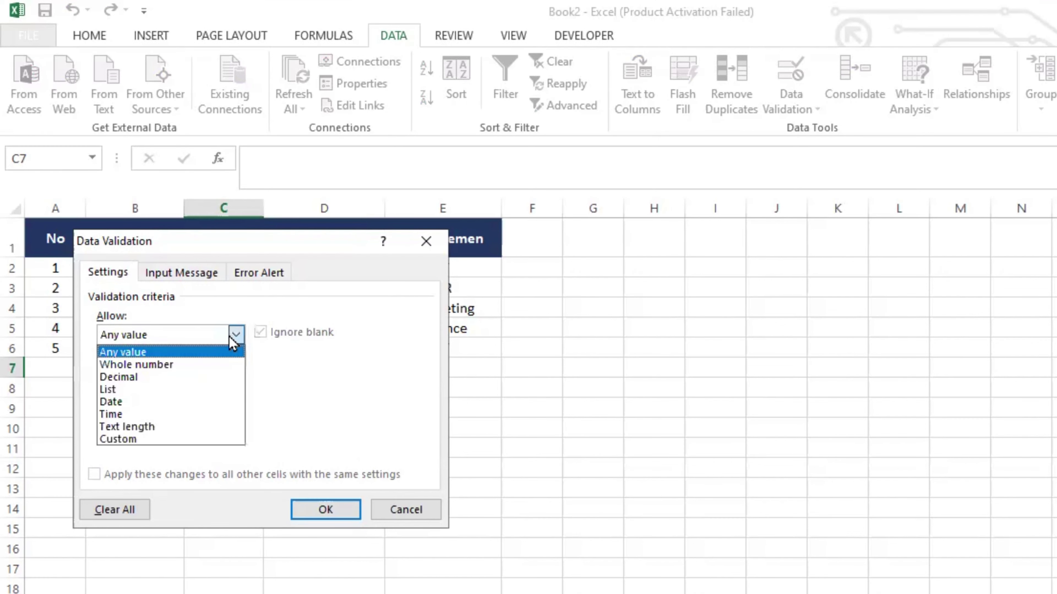
left_click(166, 439)
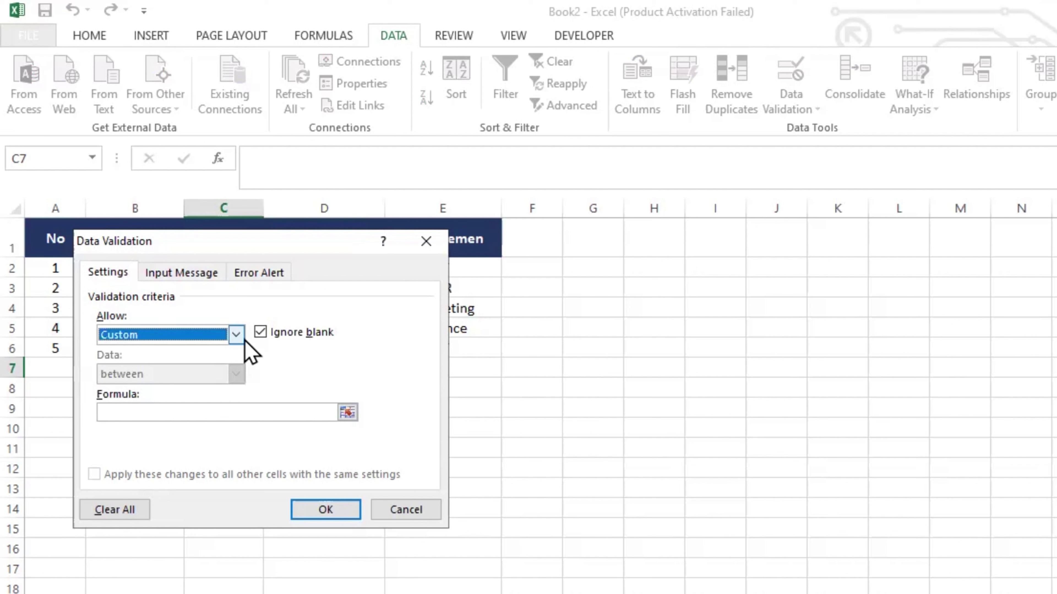
left_click(236, 334)
left_click(204, 353)
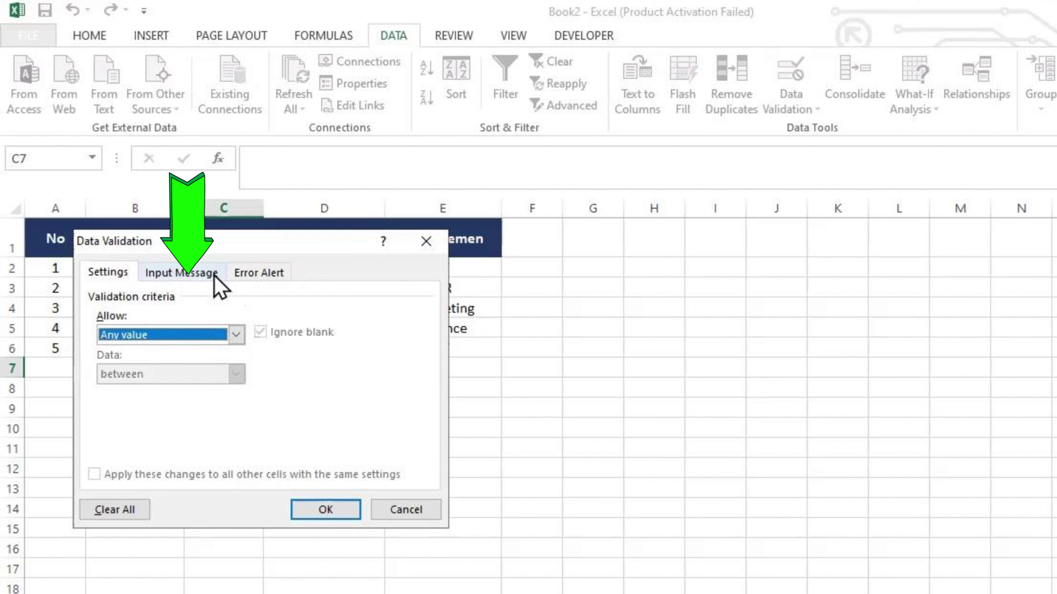
Examine the input message settings, toggling the message off and on and visiting its title and message fields
left_click(217, 287)
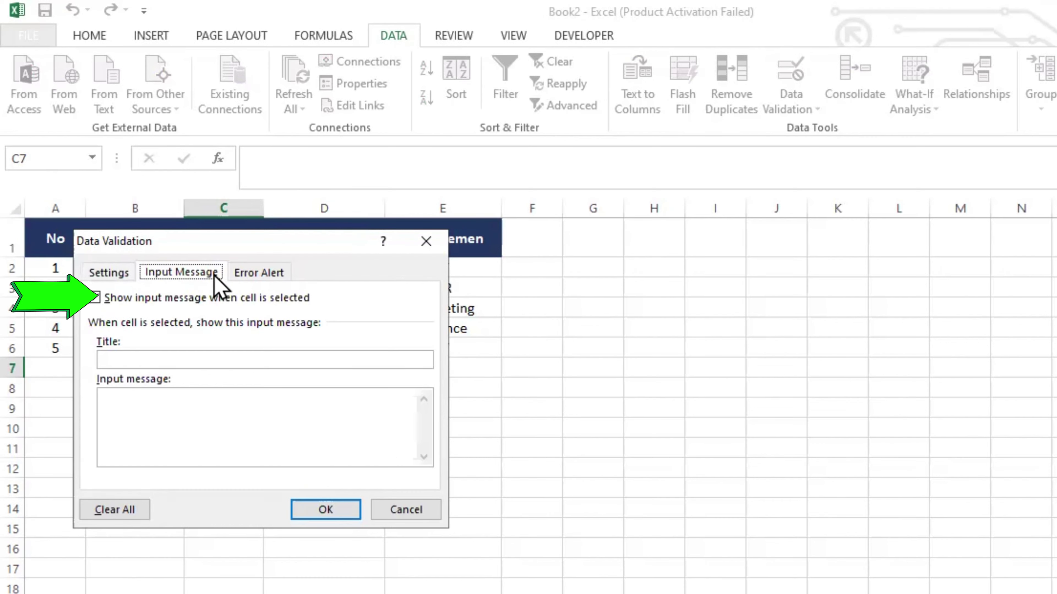
left_click(98, 299)
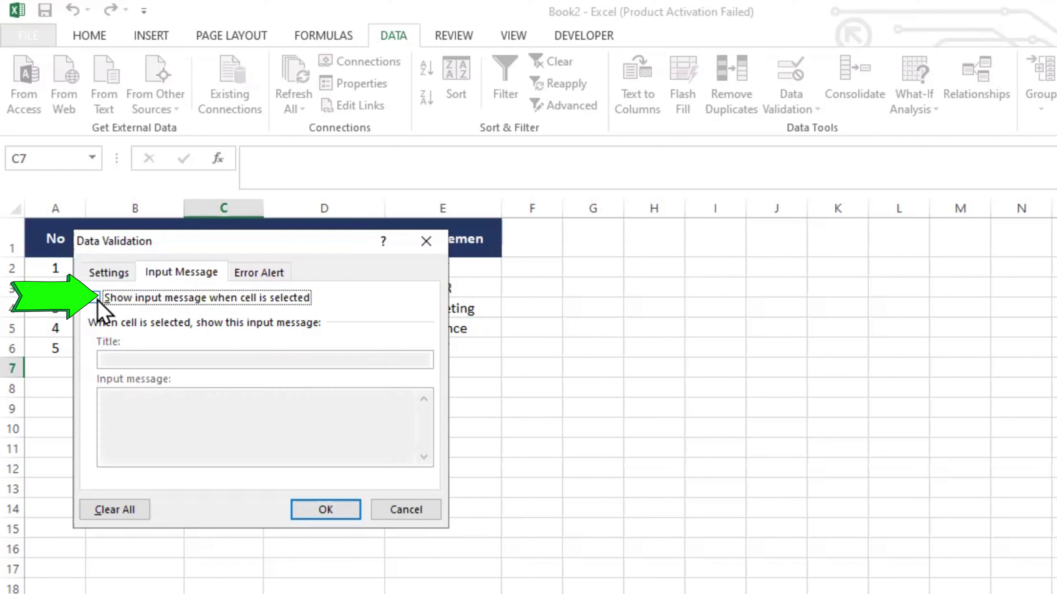
left_click(96, 298)
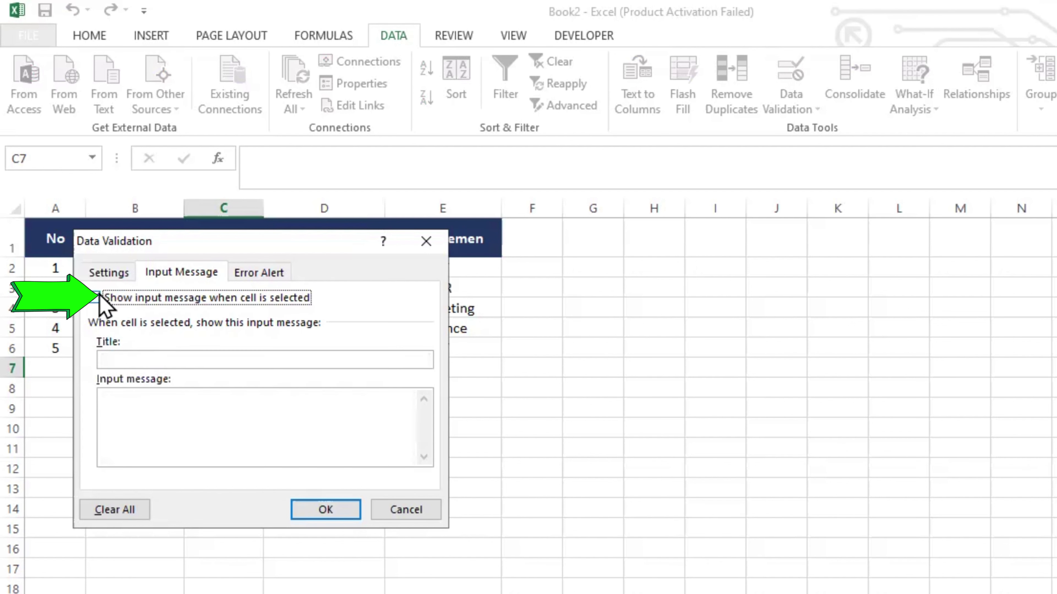
left_click(183, 360)
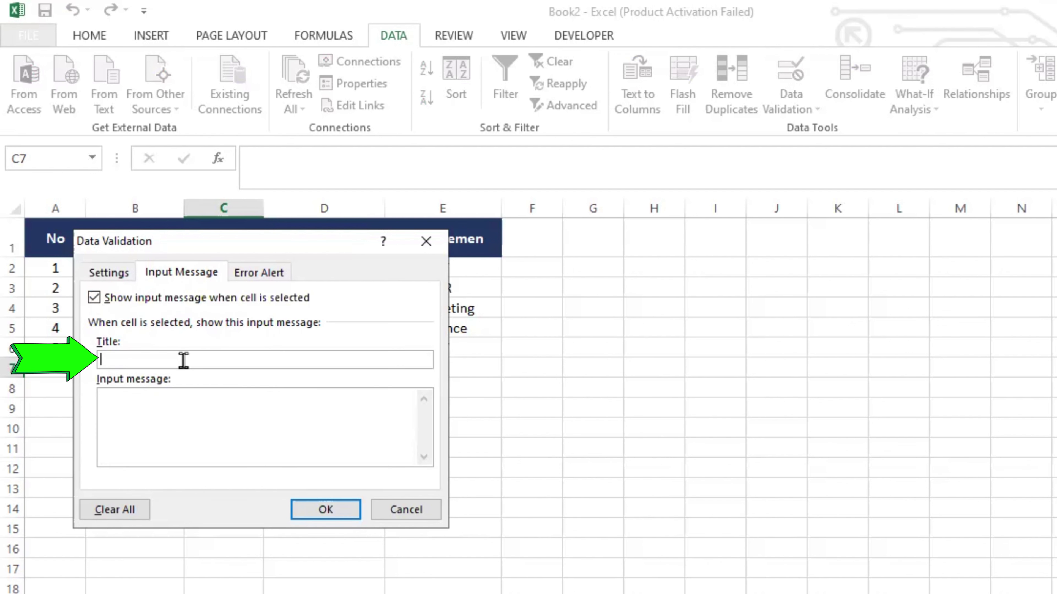
left_click(178, 395)
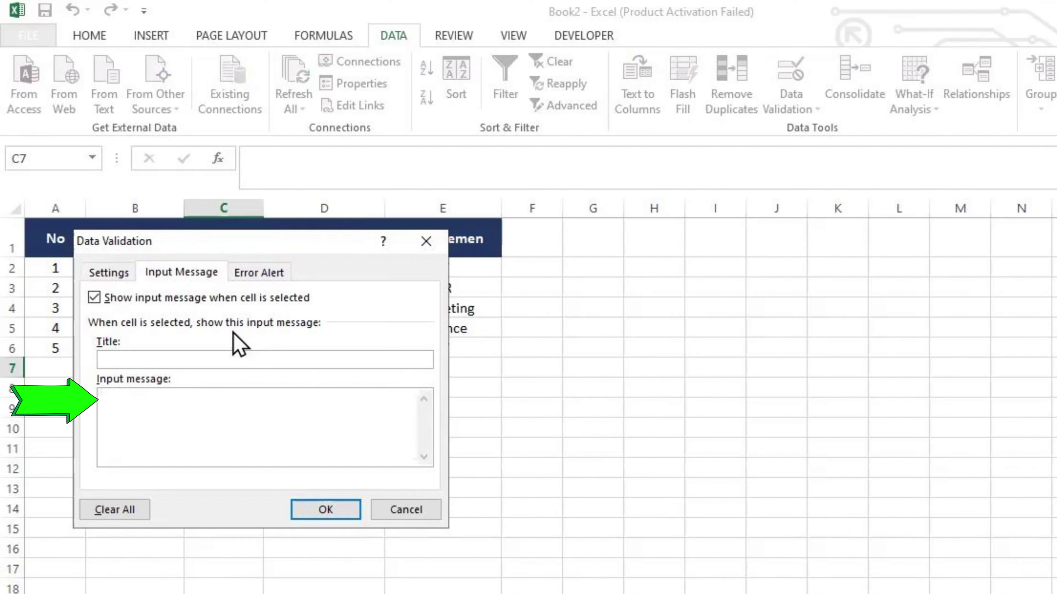
Try toggling the error alert and switching its style to Warning and Information, and discard the Data Validation changes
left_click(254, 276)
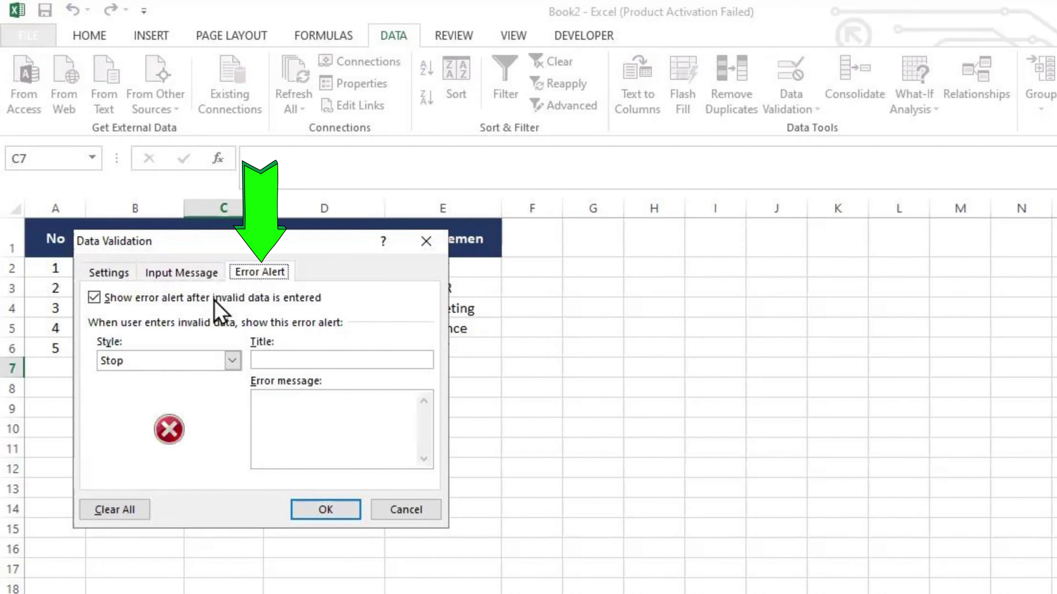
left_click(98, 299)
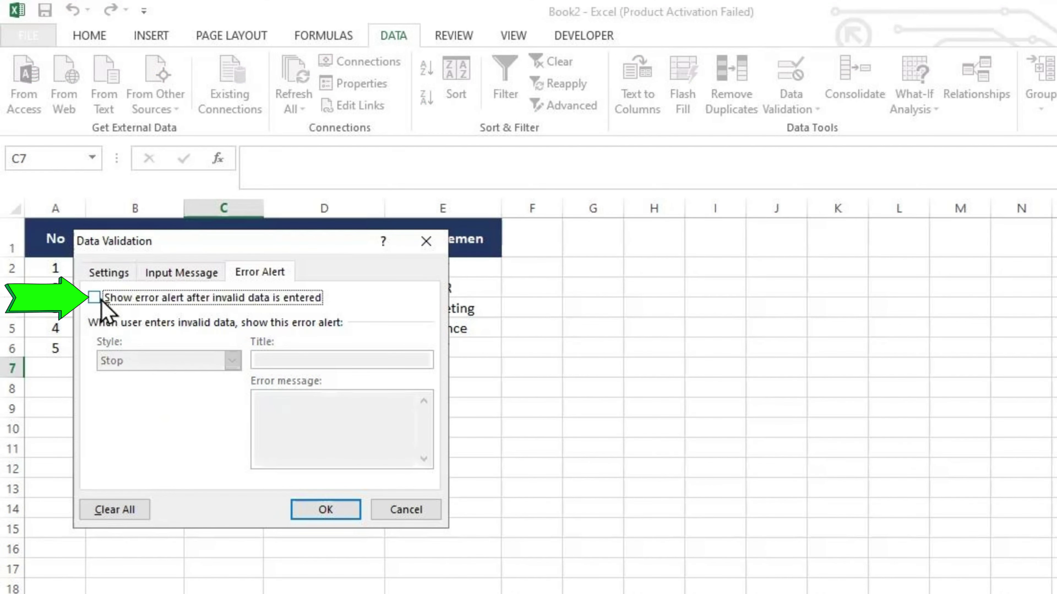
left_click(101, 301)
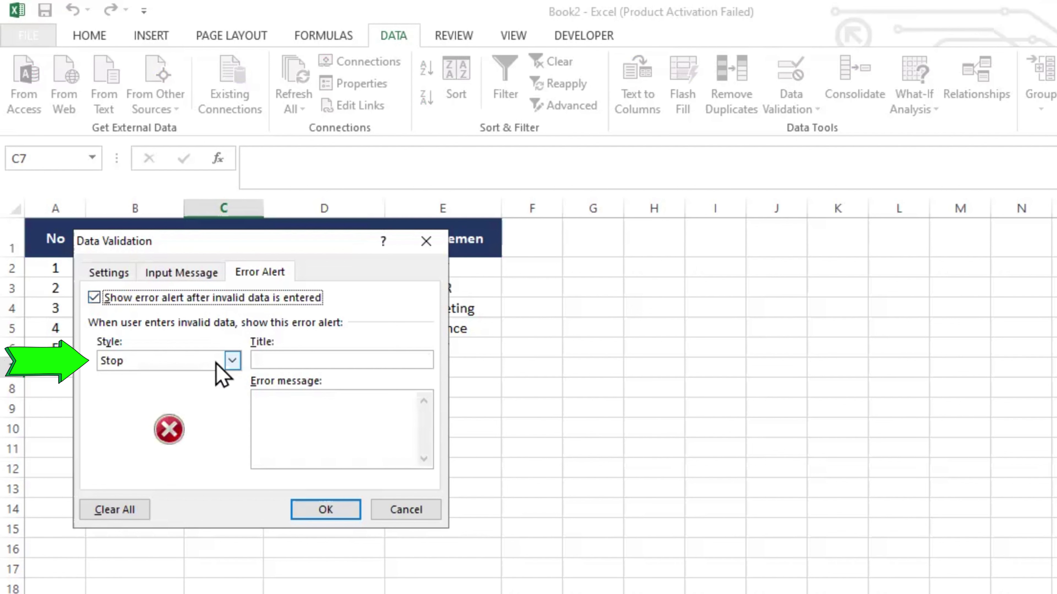
left_click(227, 361)
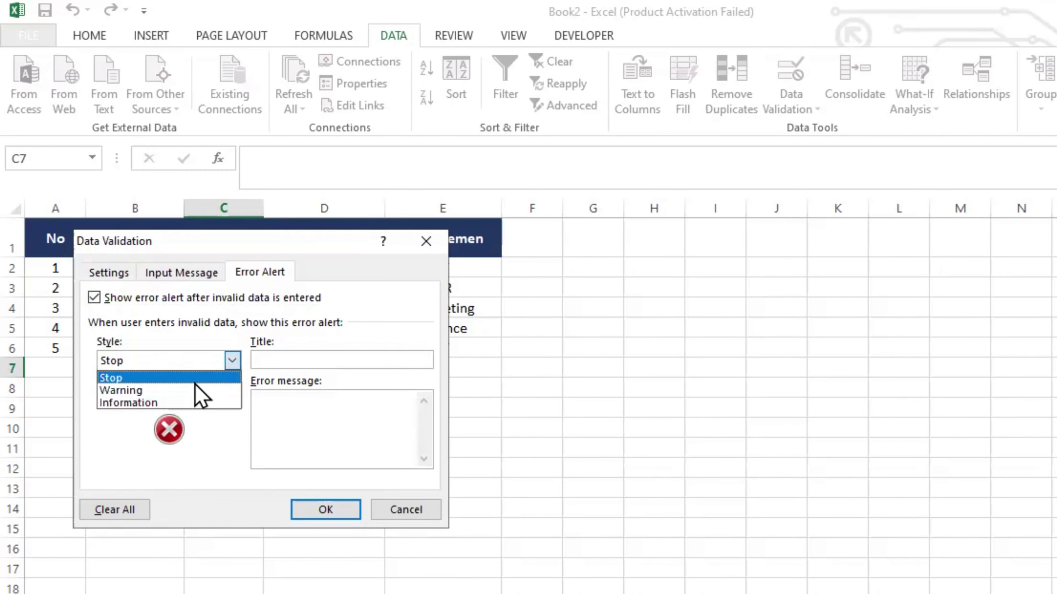
left_click(194, 391)
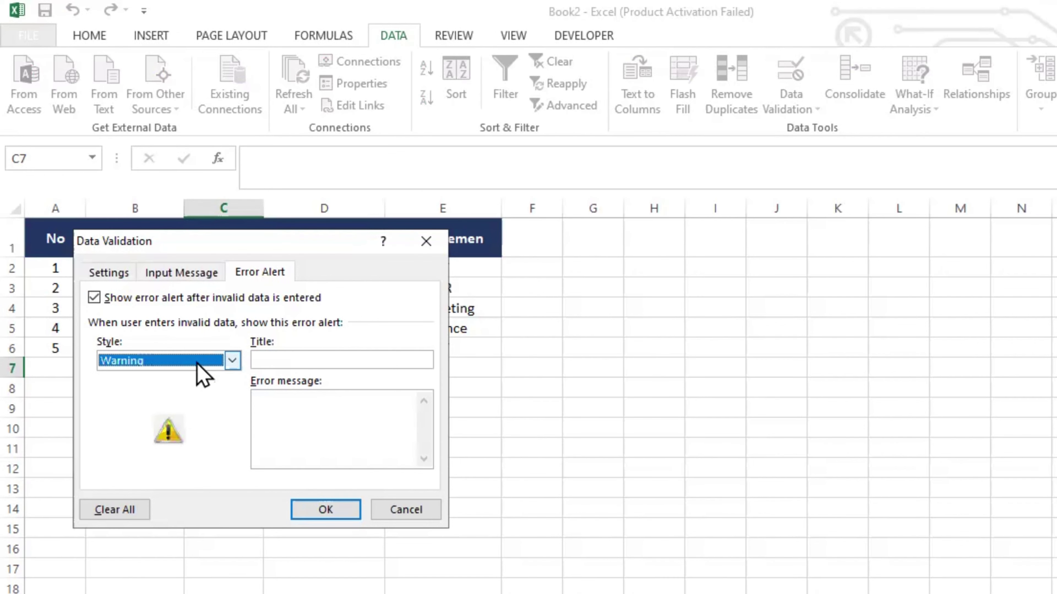
left_click(197, 362)
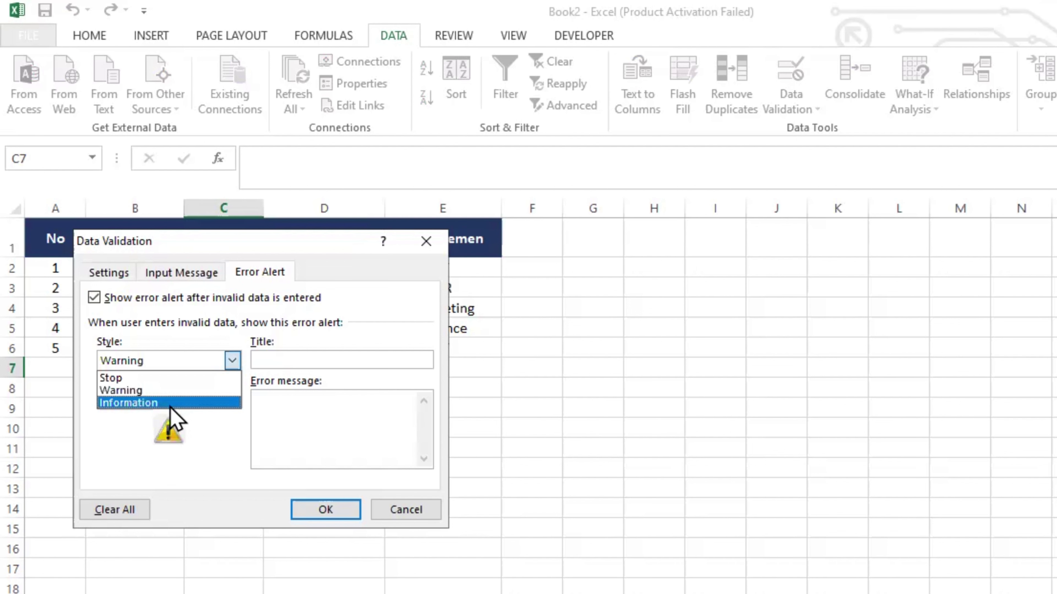
left_click(170, 403)
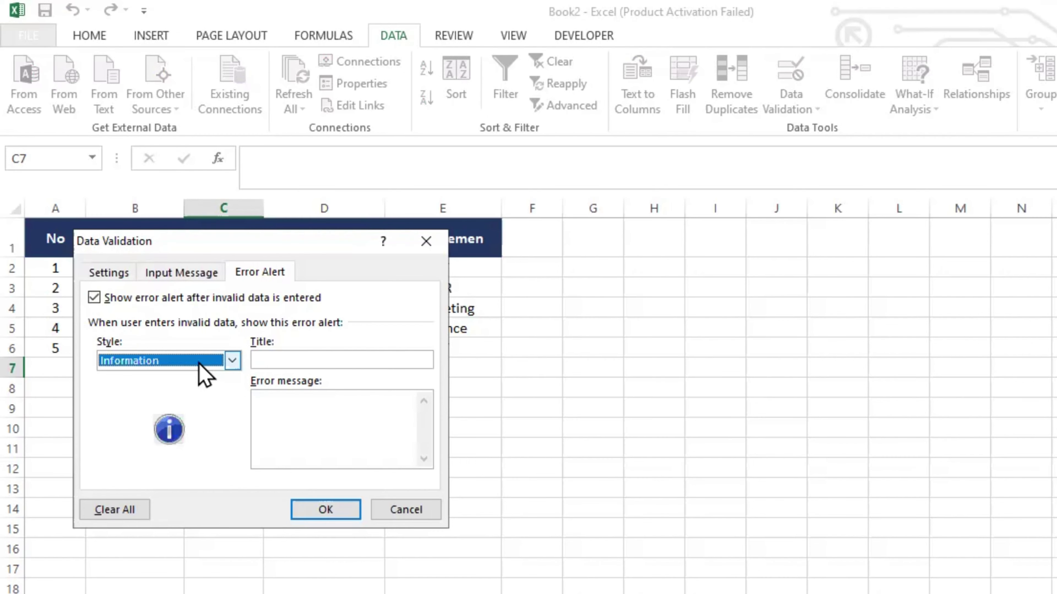
left_click(259, 360)
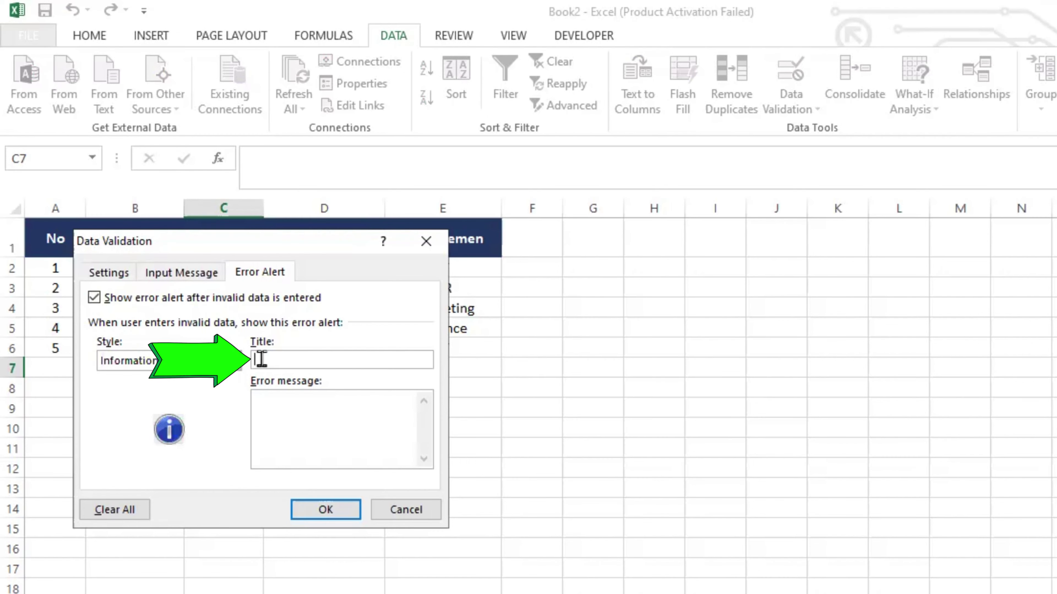
left_click(303, 398)
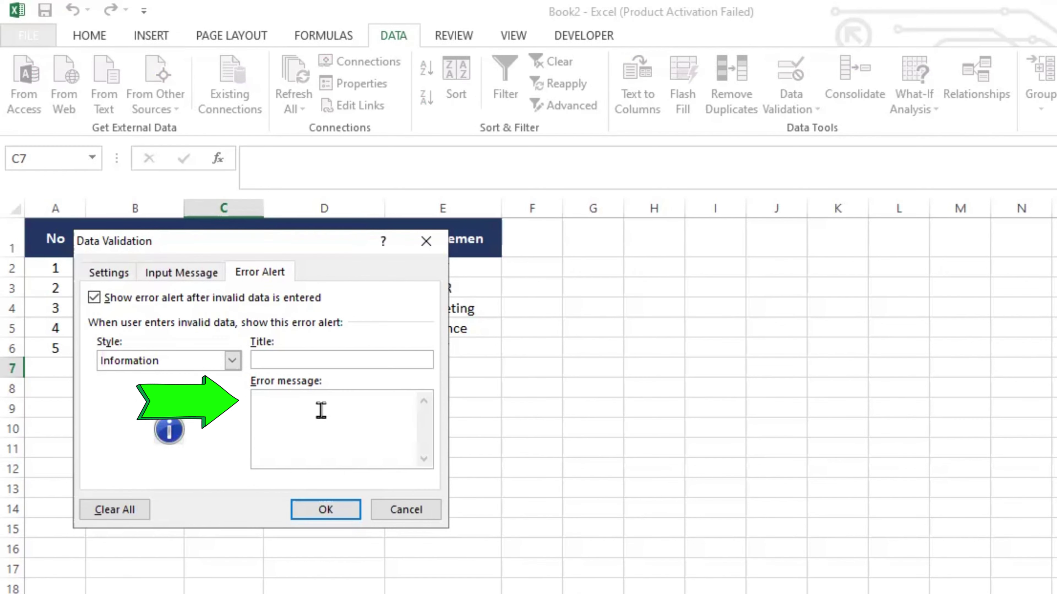
left_click(396, 516)
left_click(347, 427)
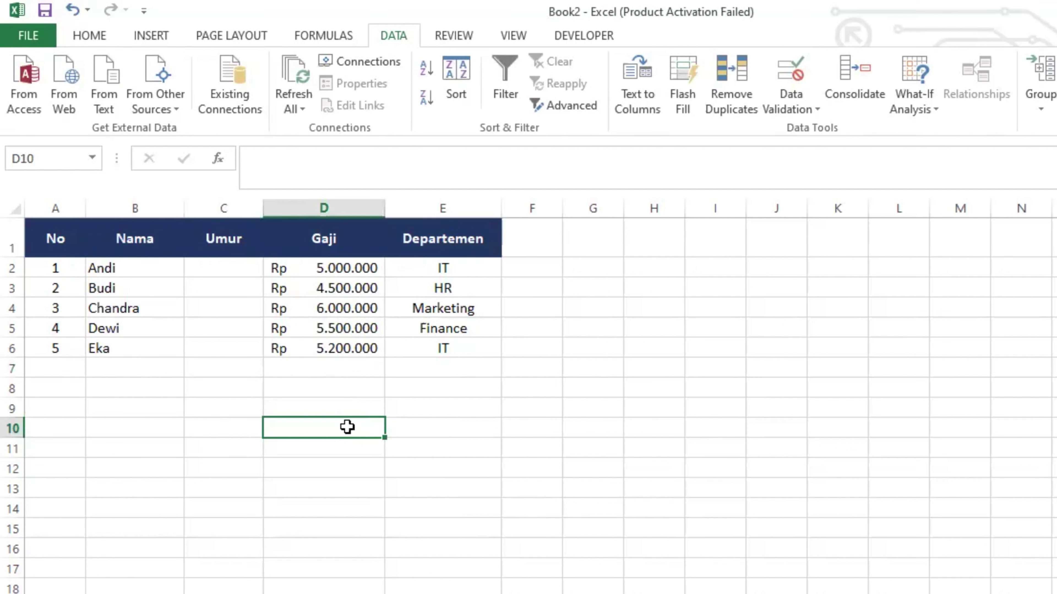
Set data validation criteria for the Umur cells C2:C6 to whole numbers between 18 and 65
left_click_drag(223, 268, 196, 350)
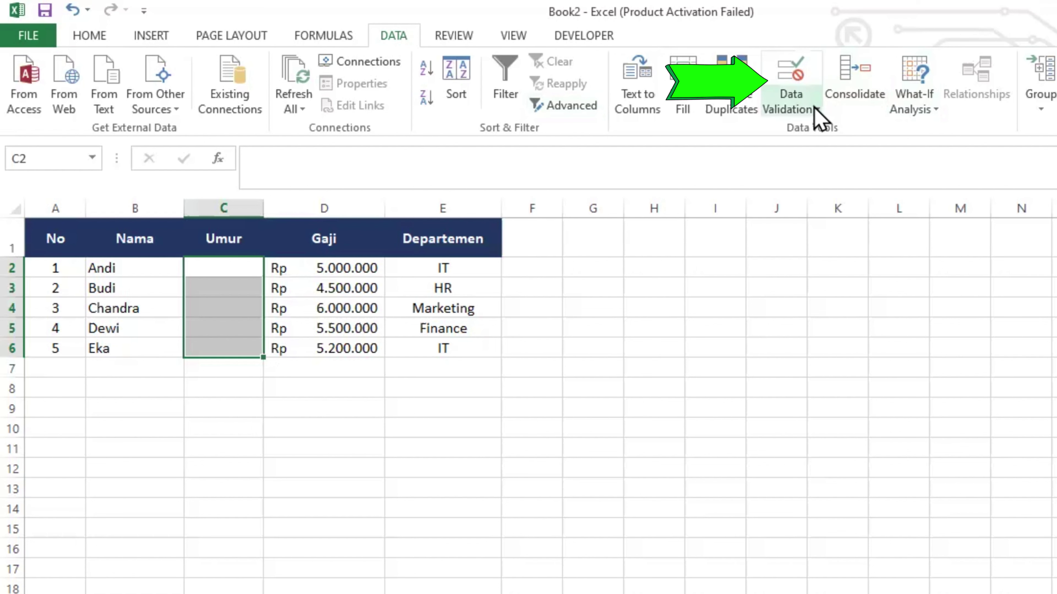
left_click(803, 71)
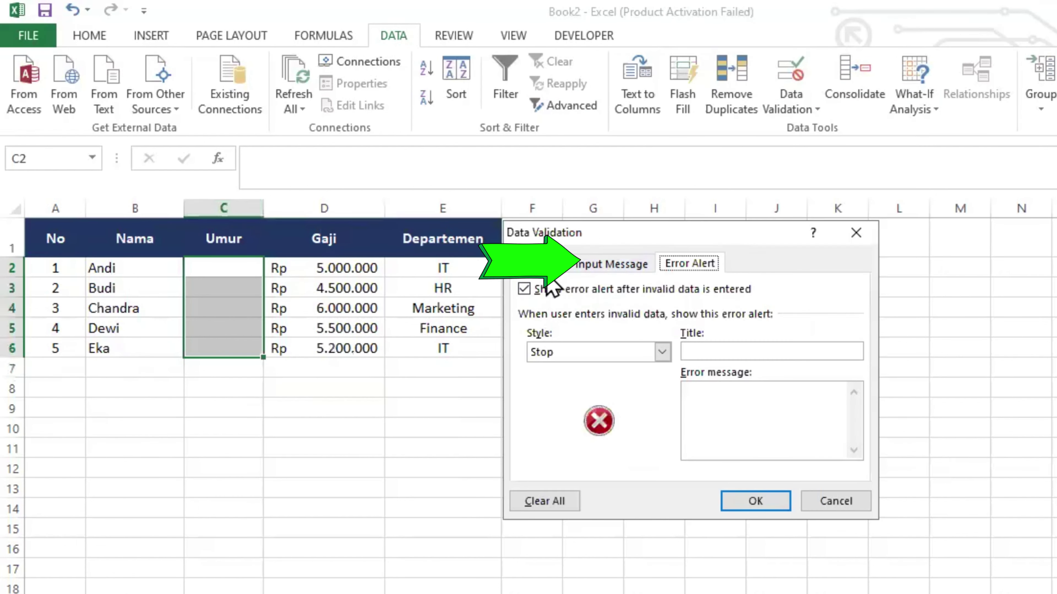
left_click(538, 263)
left_click(643, 328)
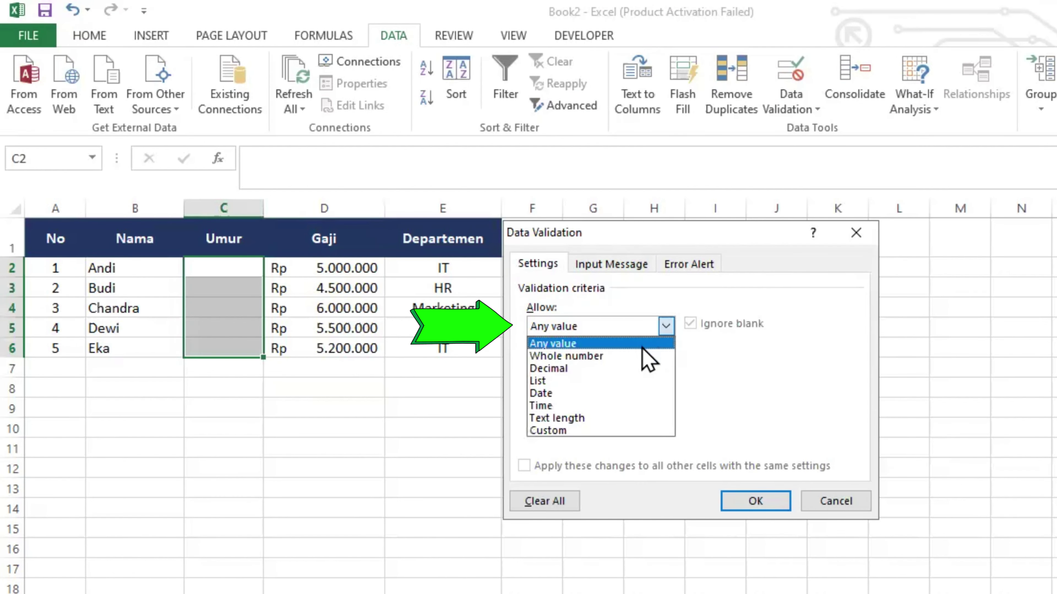
left_click(643, 355)
left_click(646, 367)
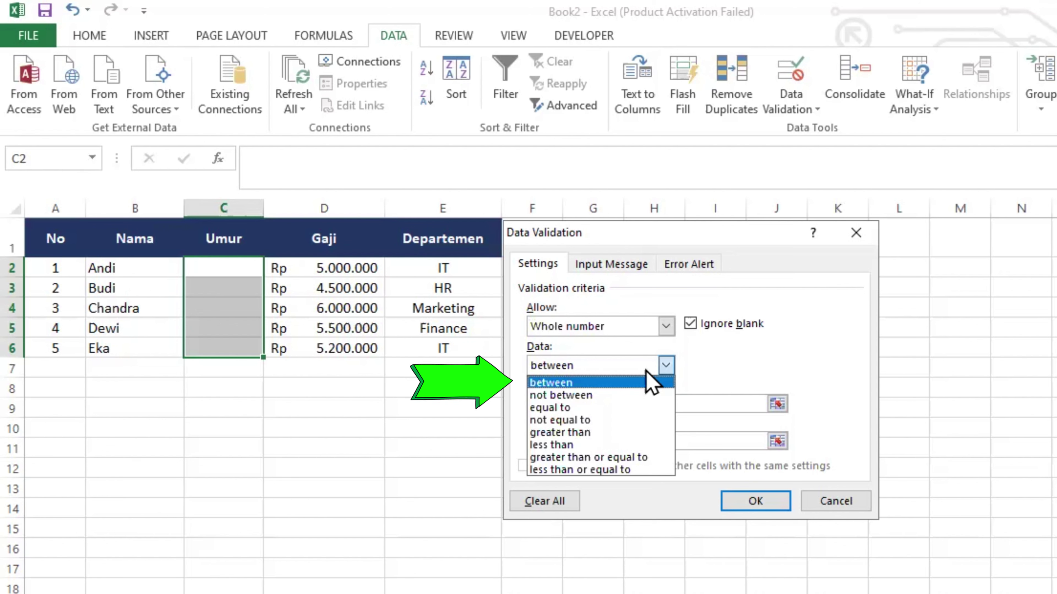
left_click(651, 382)
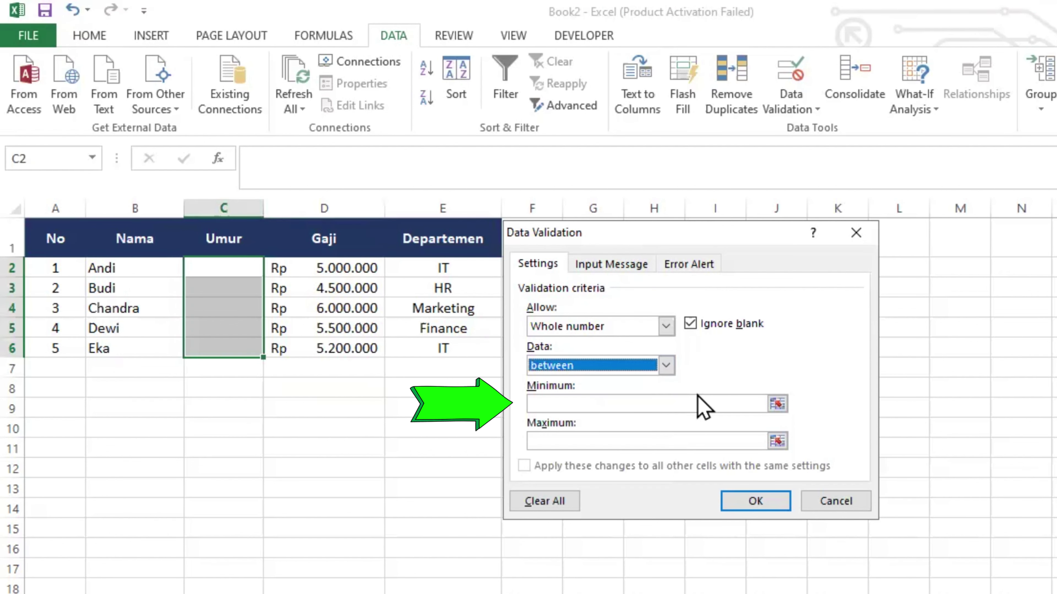
left_click(672, 403)
type("18")
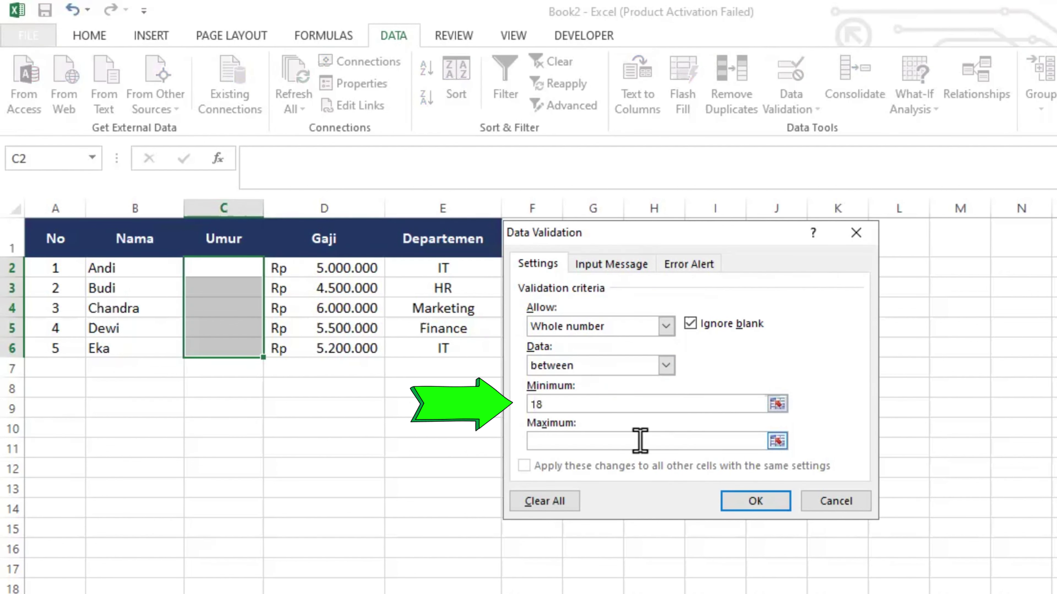
left_click(639, 441)
type("65")
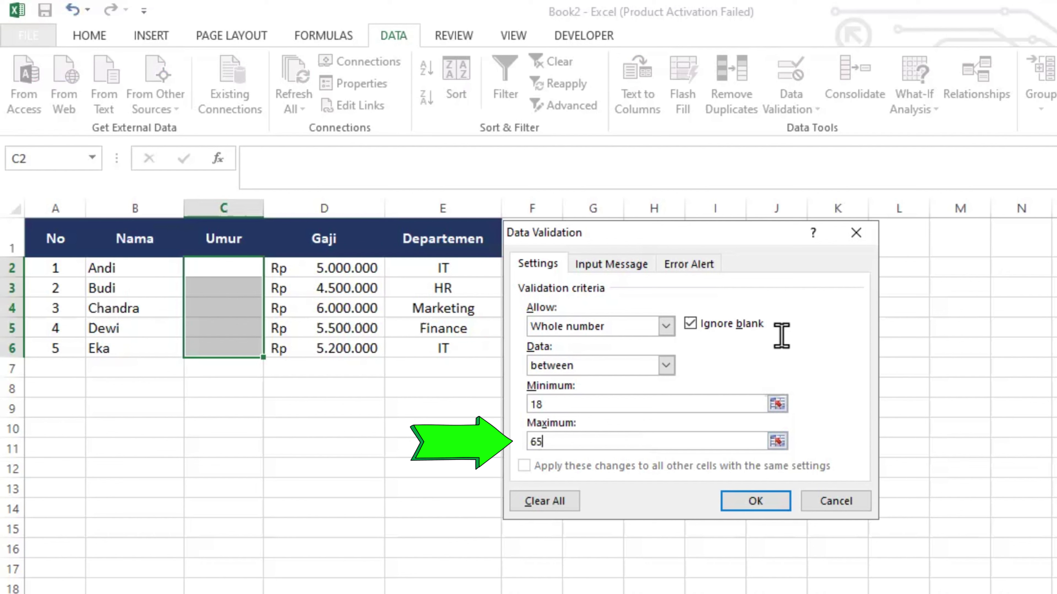
Turn off both the input message and the error alert for the Umur cells and apply the validation settings
left_click(639, 263)
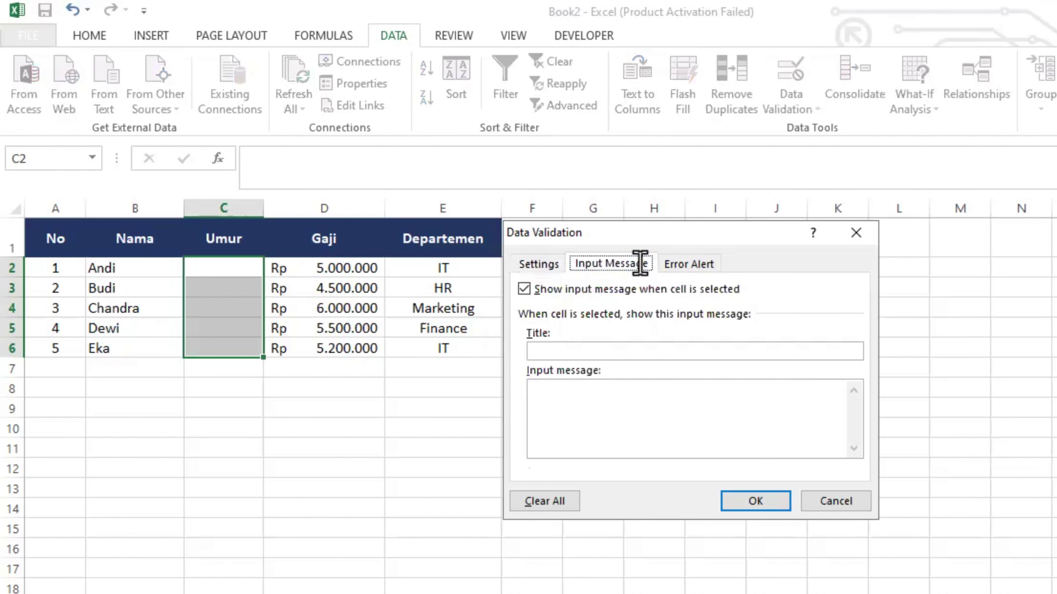
left_click(524, 290)
left_click(688, 264)
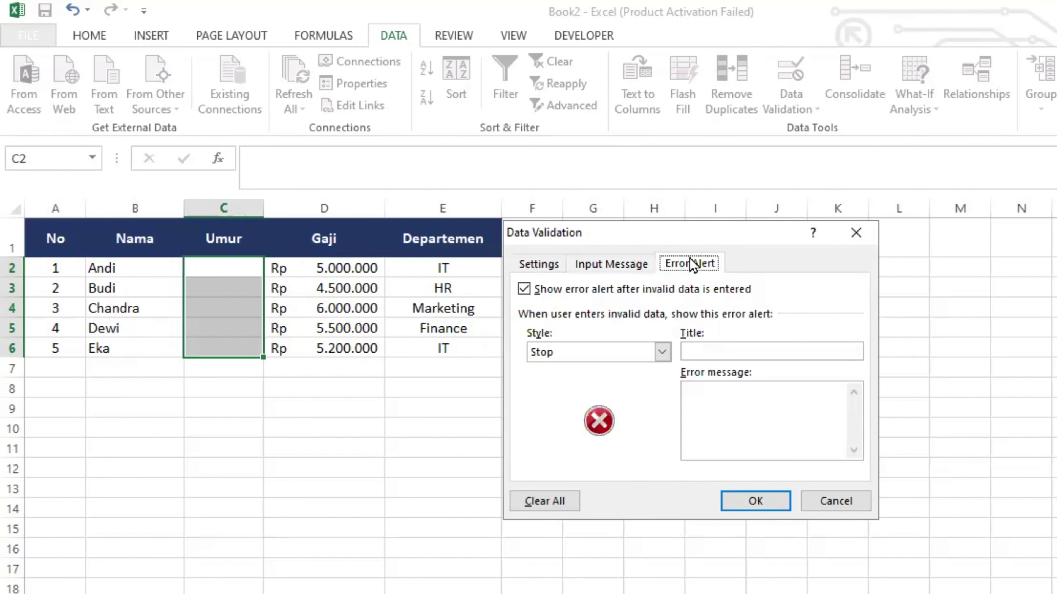
left_click(525, 287)
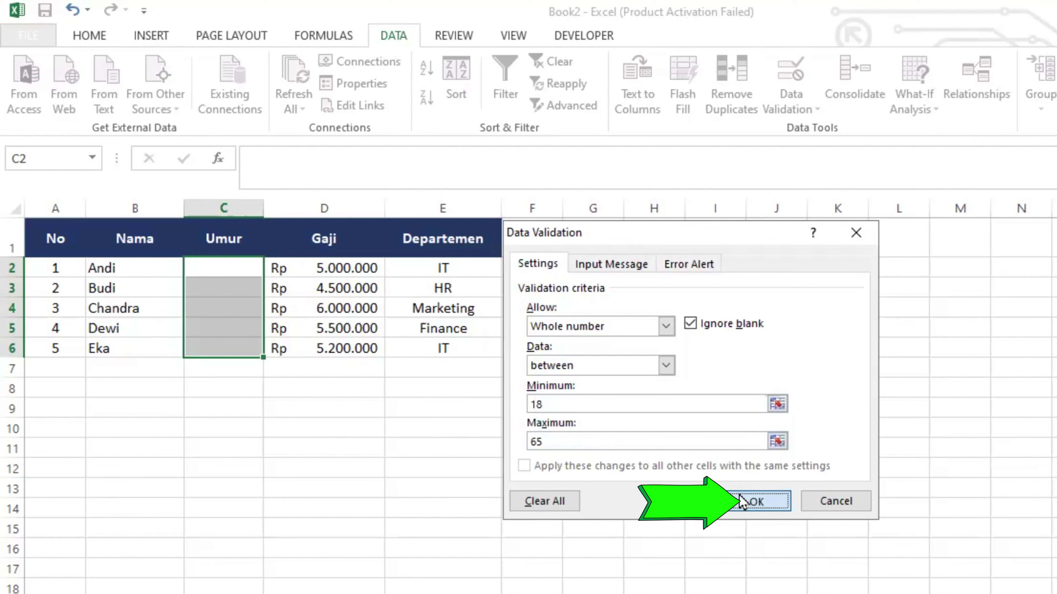
left_click(741, 501)
left_click(251, 396)
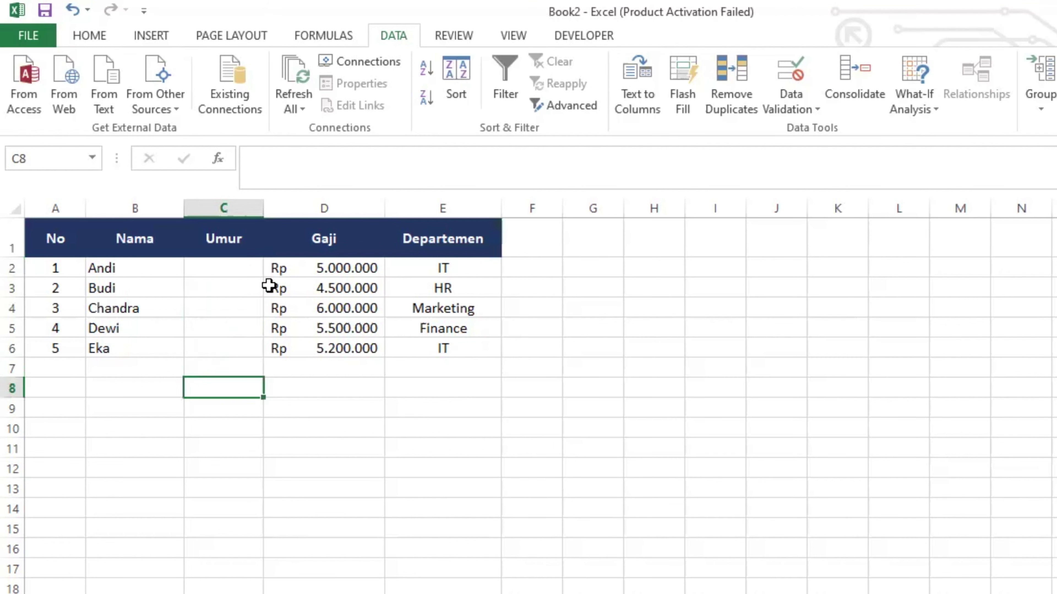
Enter 20 as the first employee's age in cell C2 of the Umur column
left_click(246, 270)
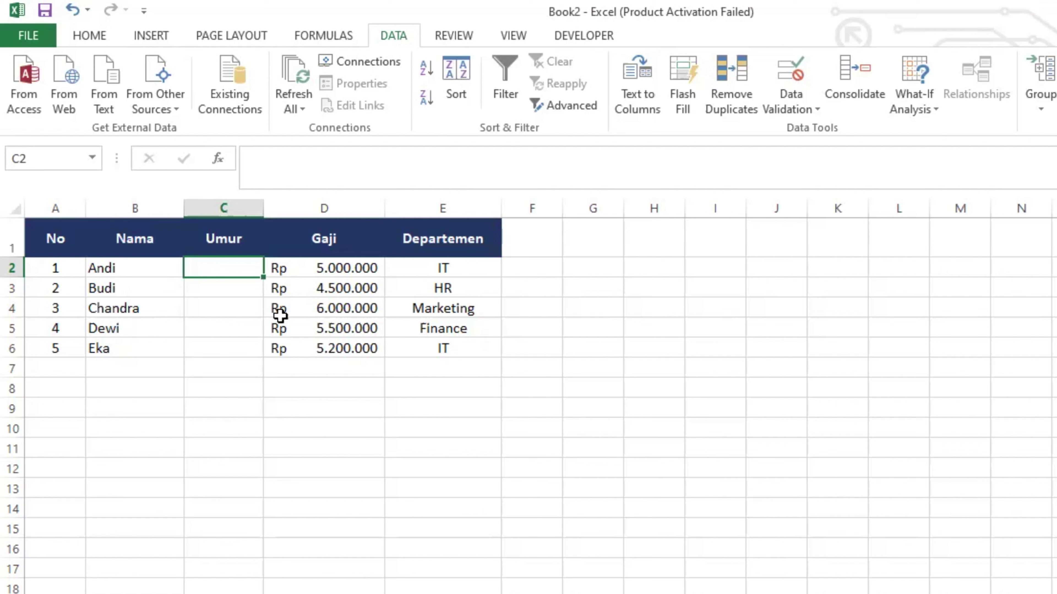
type("20")
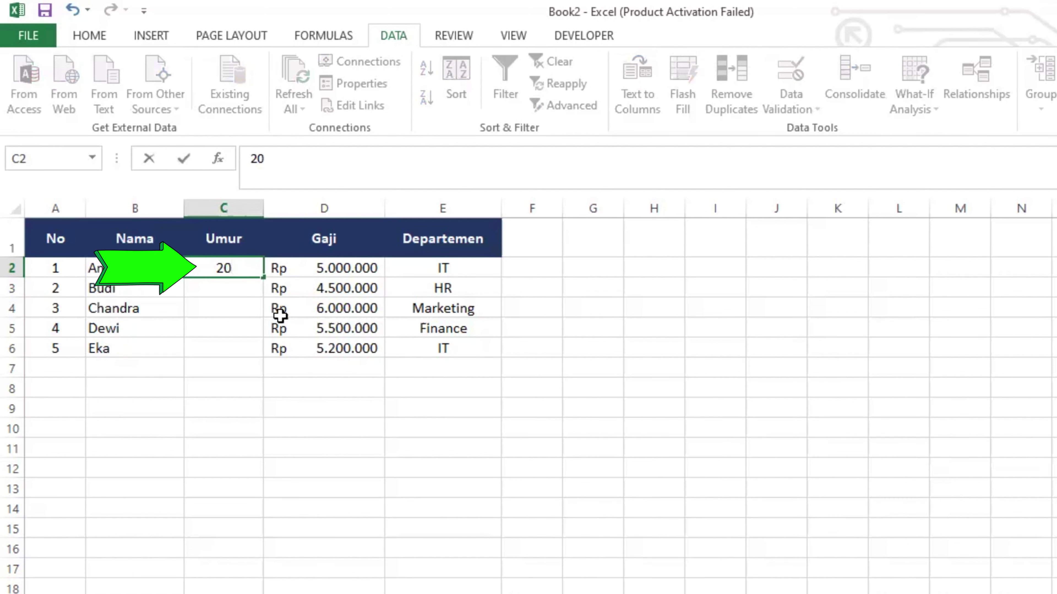
key("Return")
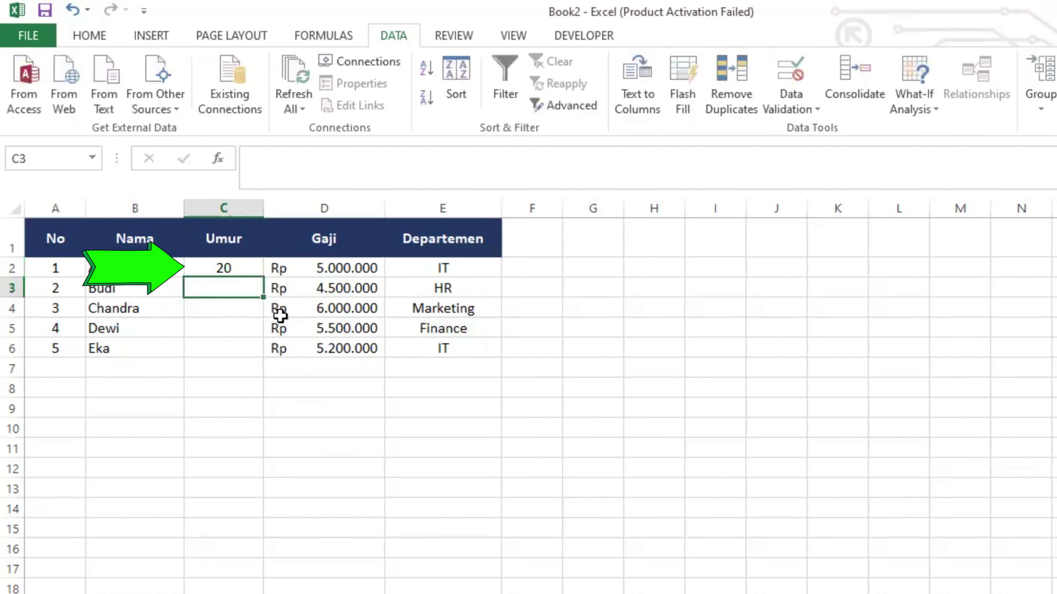
left_click(249, 265)
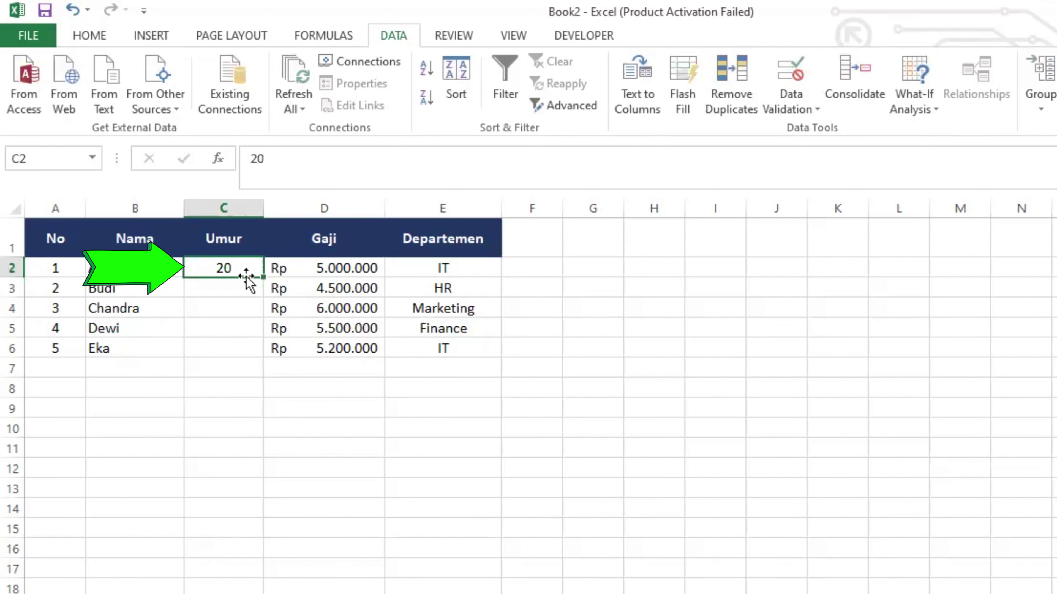
Try entering the out-of-range age 15 in cell C3 of the Umur column, and clear the cell again
left_click(237, 287)
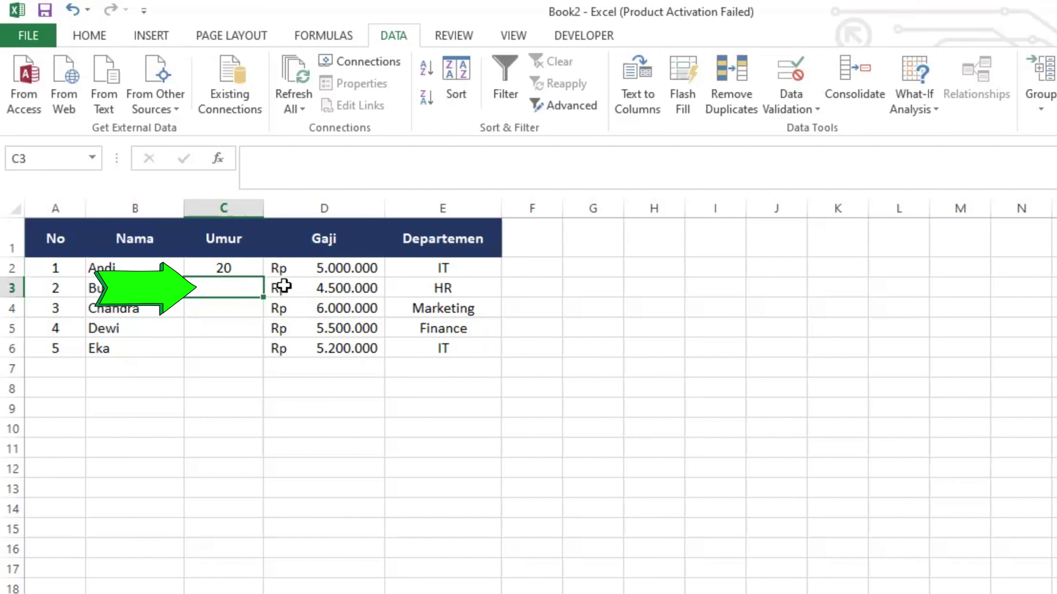
type("15")
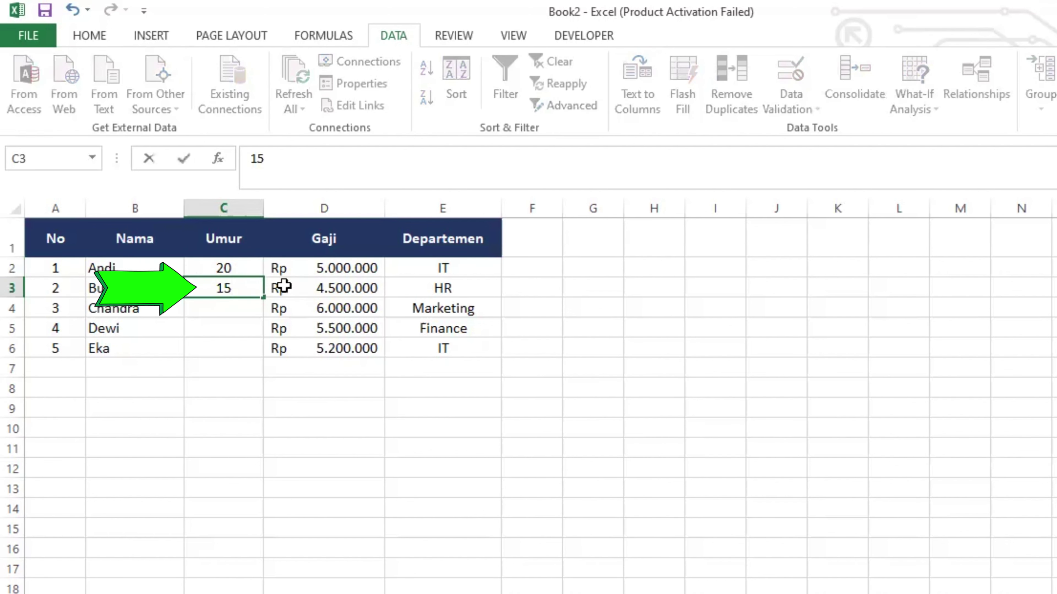
key("Return")
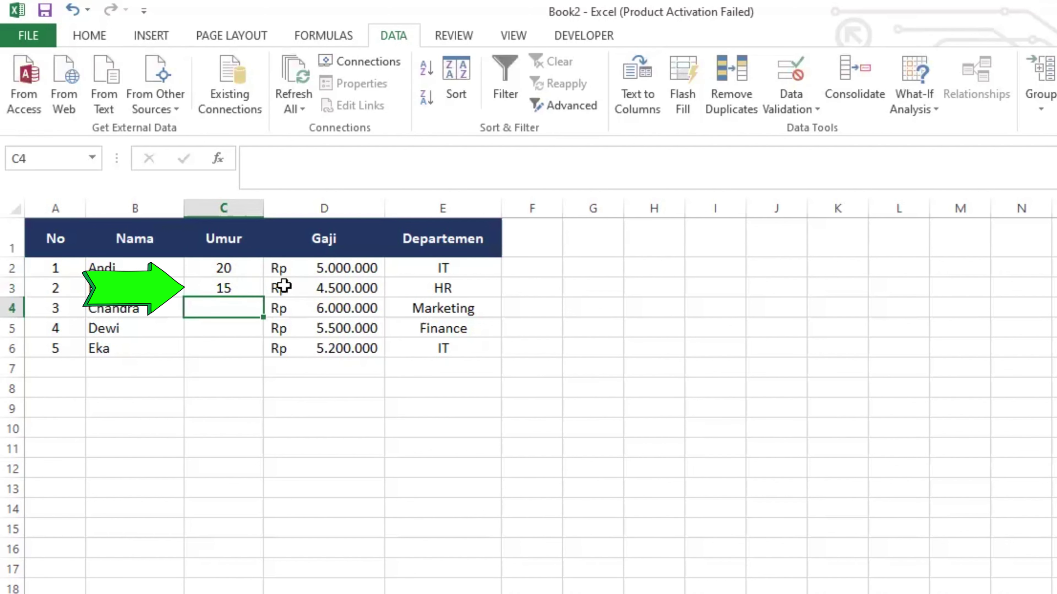
left_click(247, 284)
key("Down")
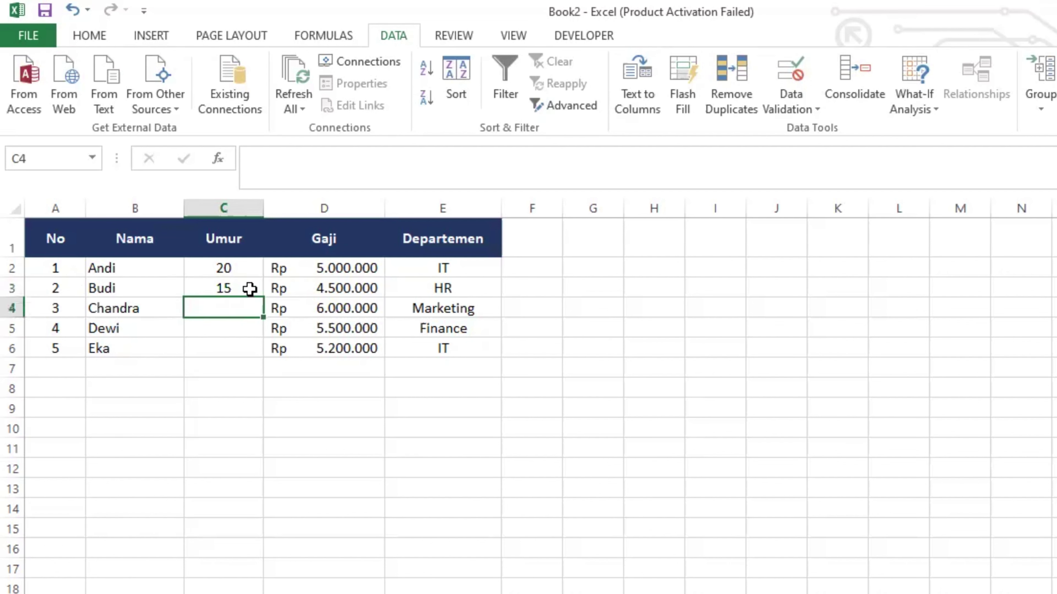
left_click(249, 288)
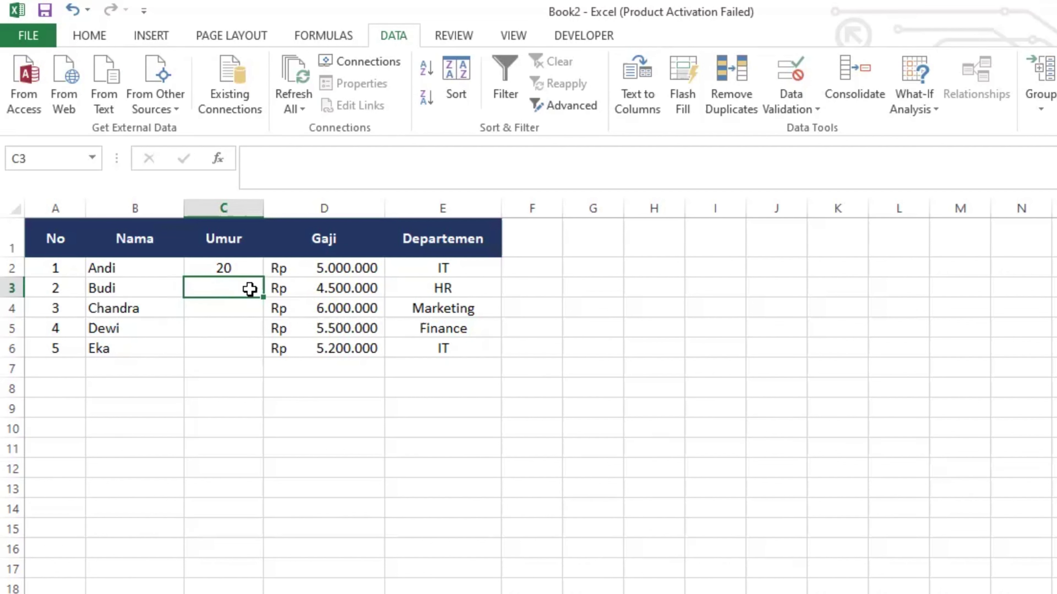
Enable an input message for the Umur cells C2:C6, titled "Umur" with the lines "Min 18" and "Max 65"
left_click_drag(250, 272, 243, 345)
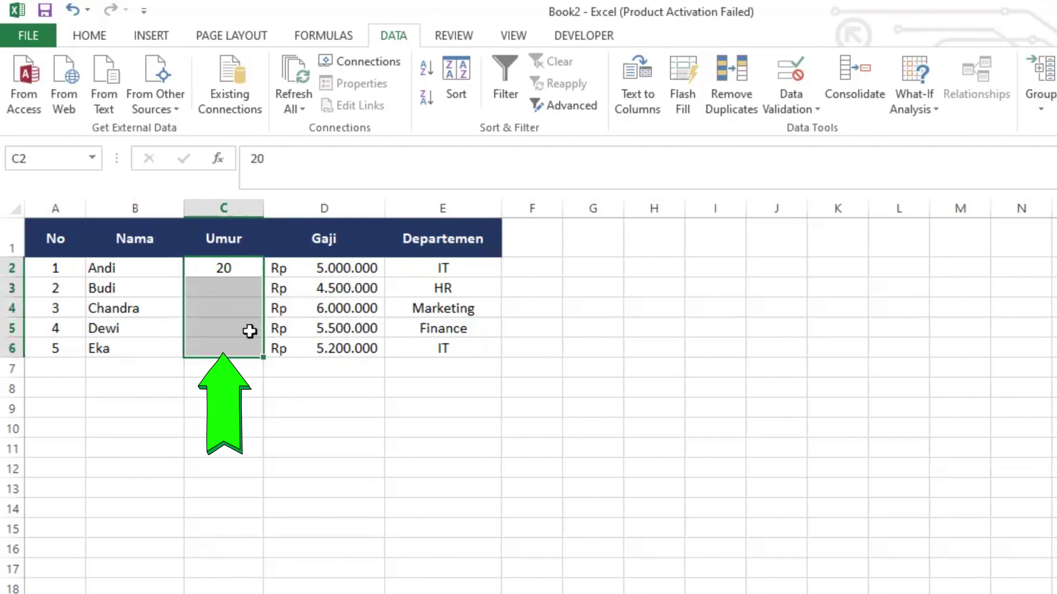
left_click(790, 67)
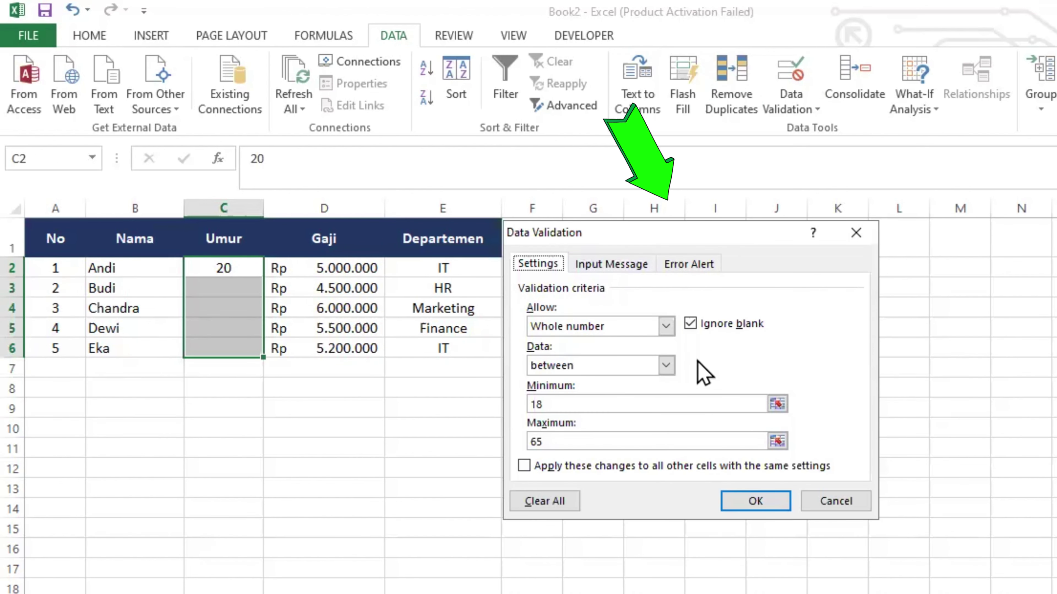
left_click(616, 265)
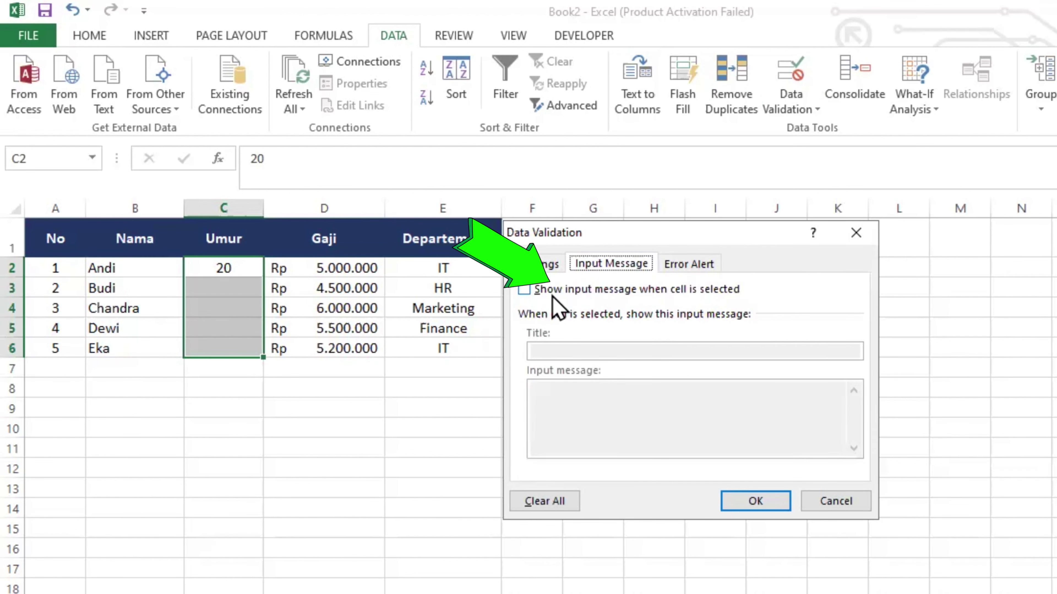
left_click(557, 351)
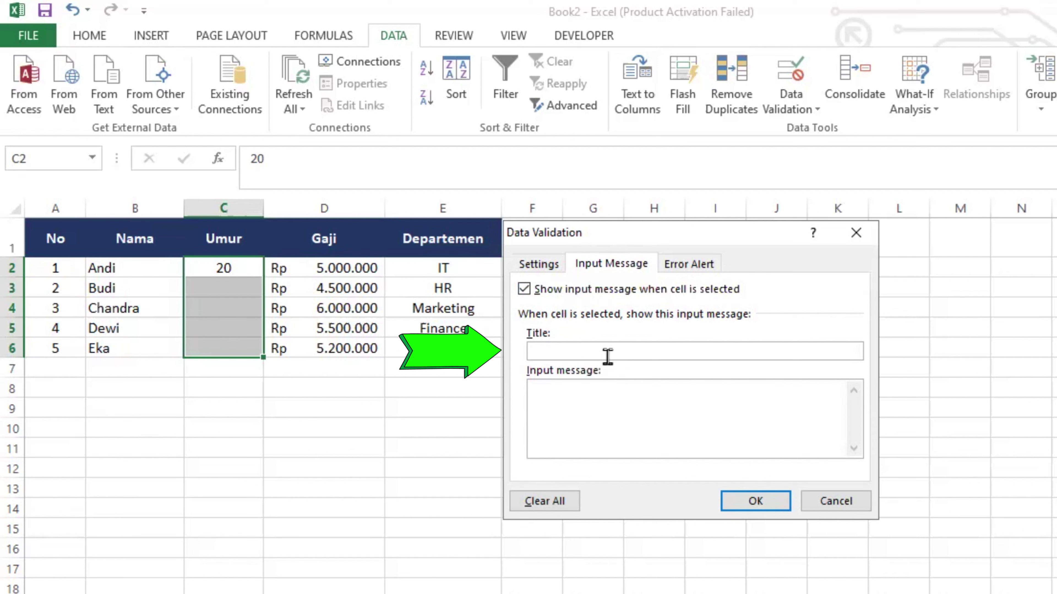
type("Umur")
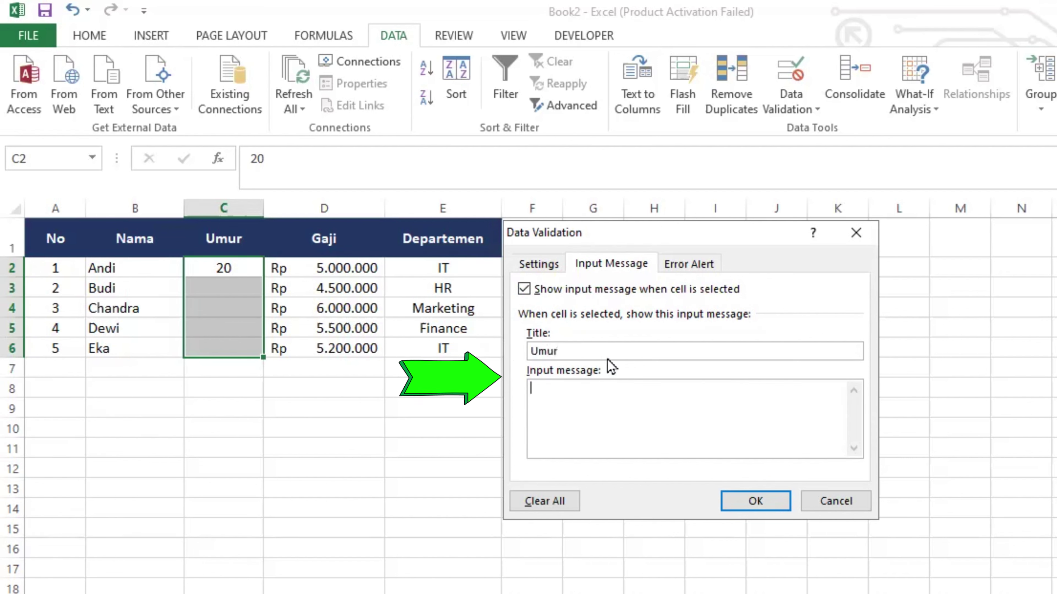
key("Tab")
type("Min 18")
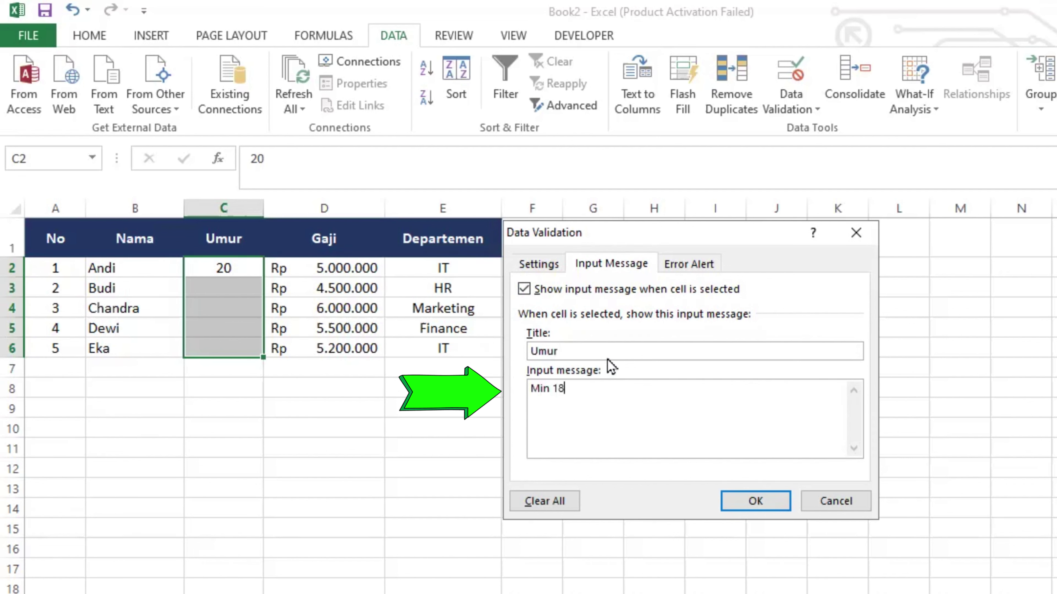
key("Return")
type("Max")
type(" 60")
Enable a Stop-style error alert titled "Input Angka Yang Benar" with the lines "Usia Min 18" and "Usia Max 65", and apply the validation
left_click(685, 269)
left_click(660, 289)
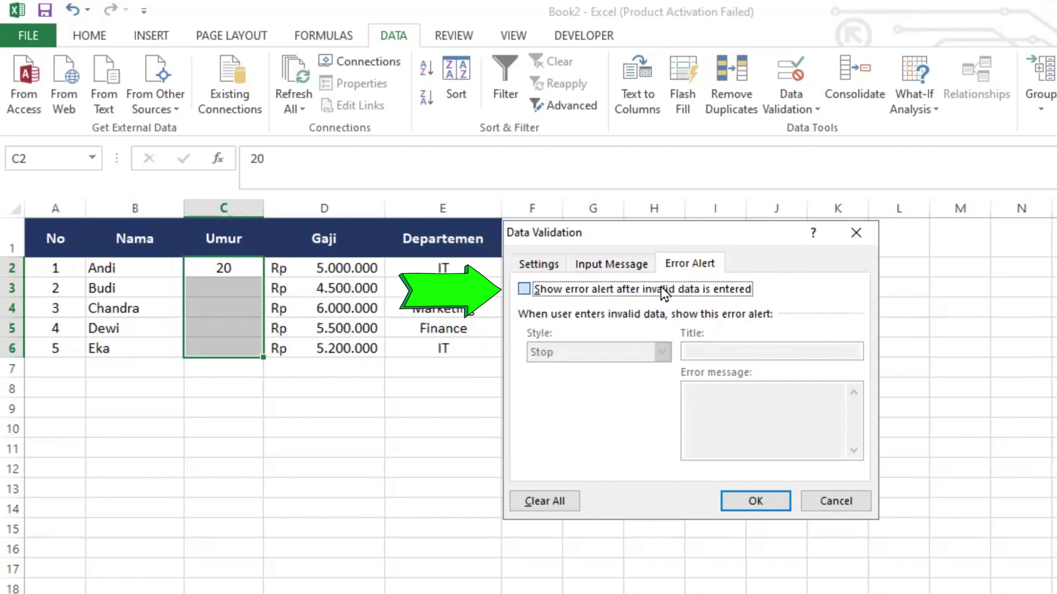
left_click(622, 353)
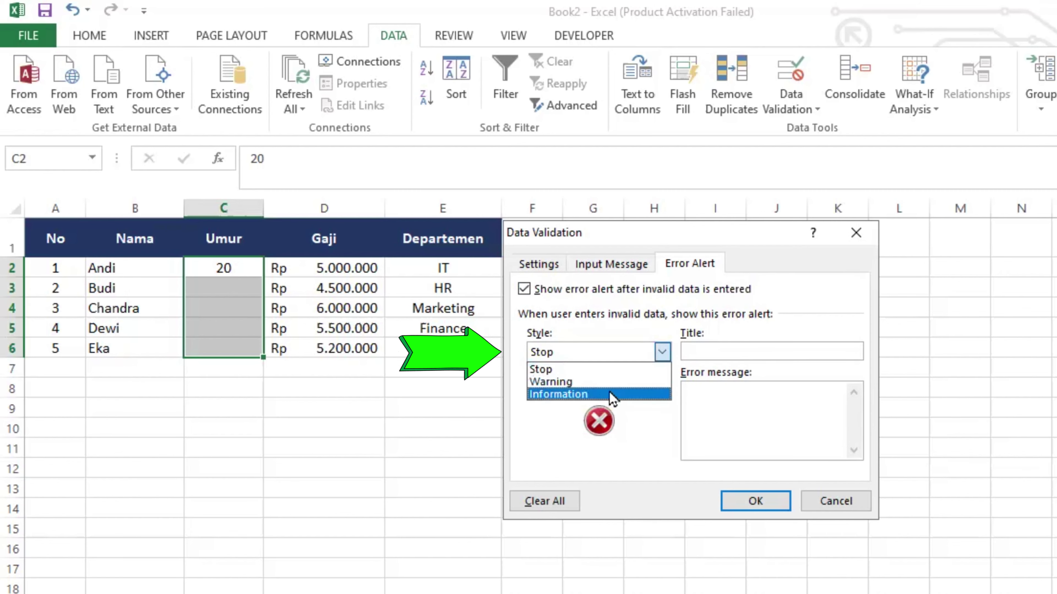
left_click(549, 369)
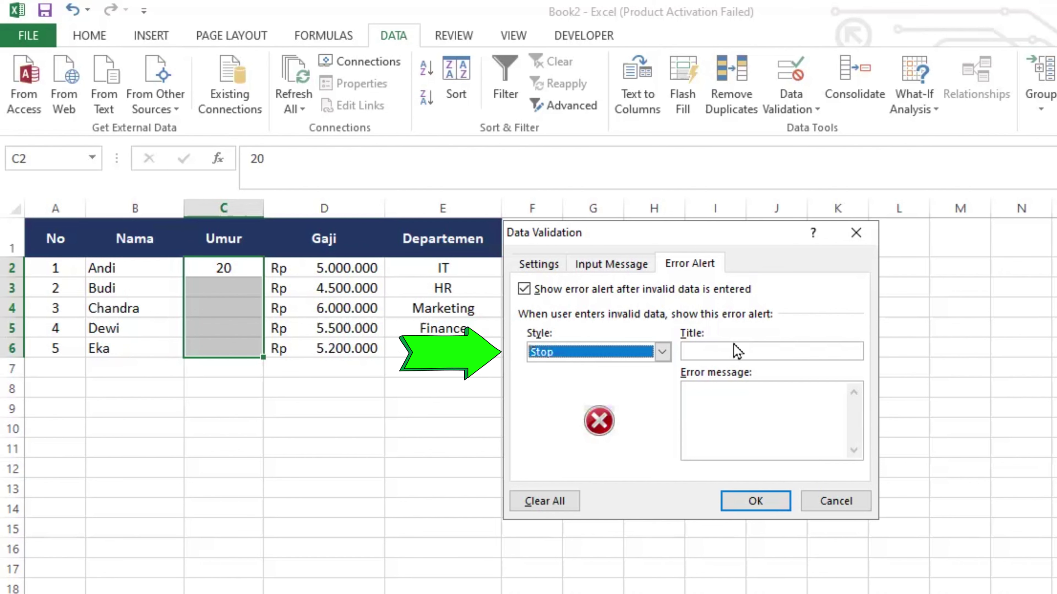
left_click(736, 352)
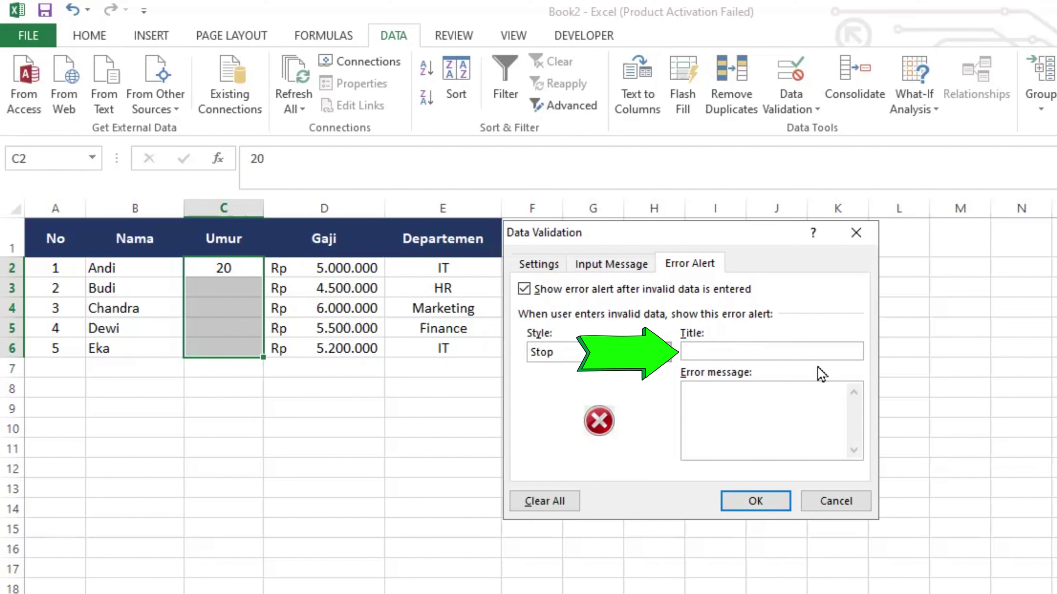
type("Input Angka Yang Benar")
key("Tab")
type("Usia Min 18")
key("Return")
type("Usia Max 65")
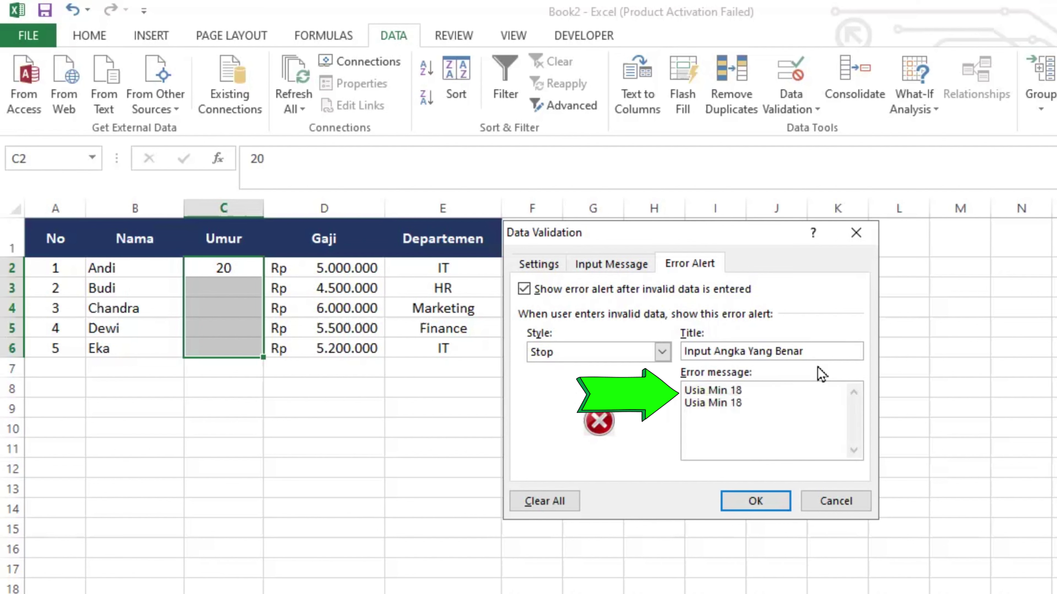
left_click(751, 502)
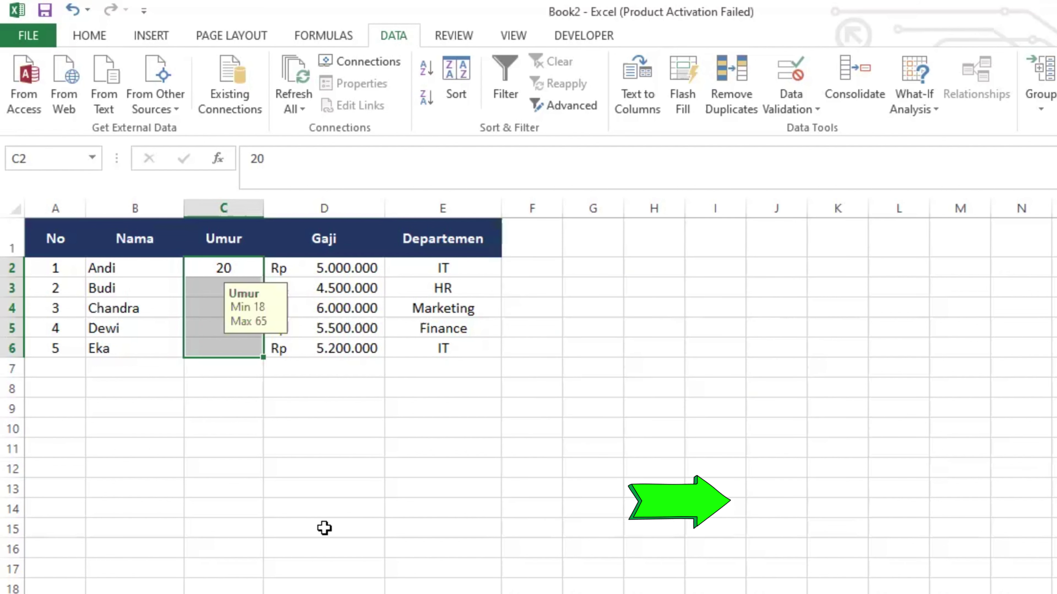
Check the input message on cell C2, try entering 17 in C3, and choose to retry the entry
left_click(282, 445)
left_click(244, 271)
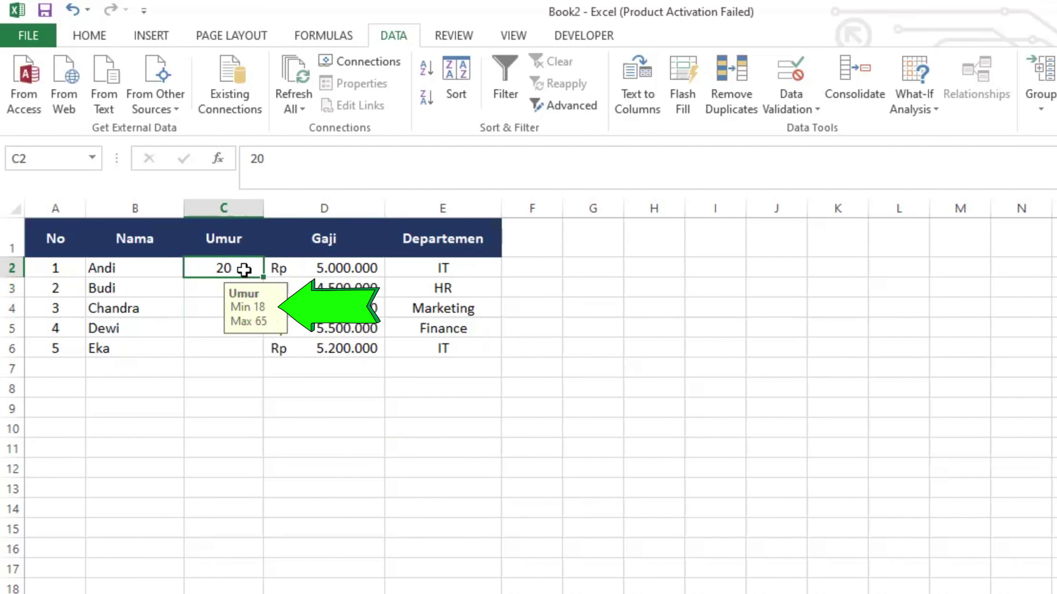
key("Return")
type("17")
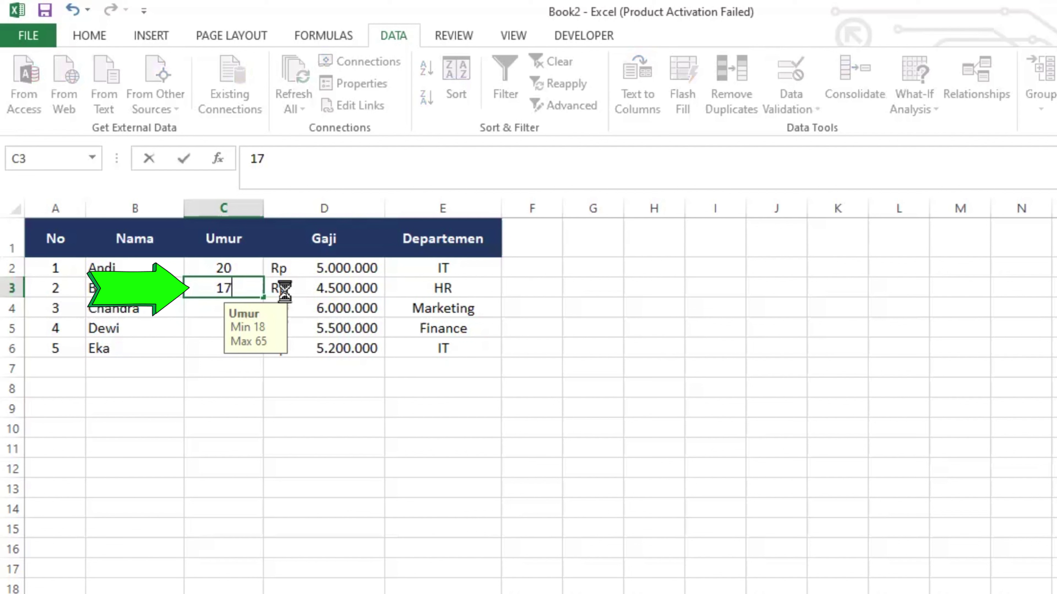
key("Return")
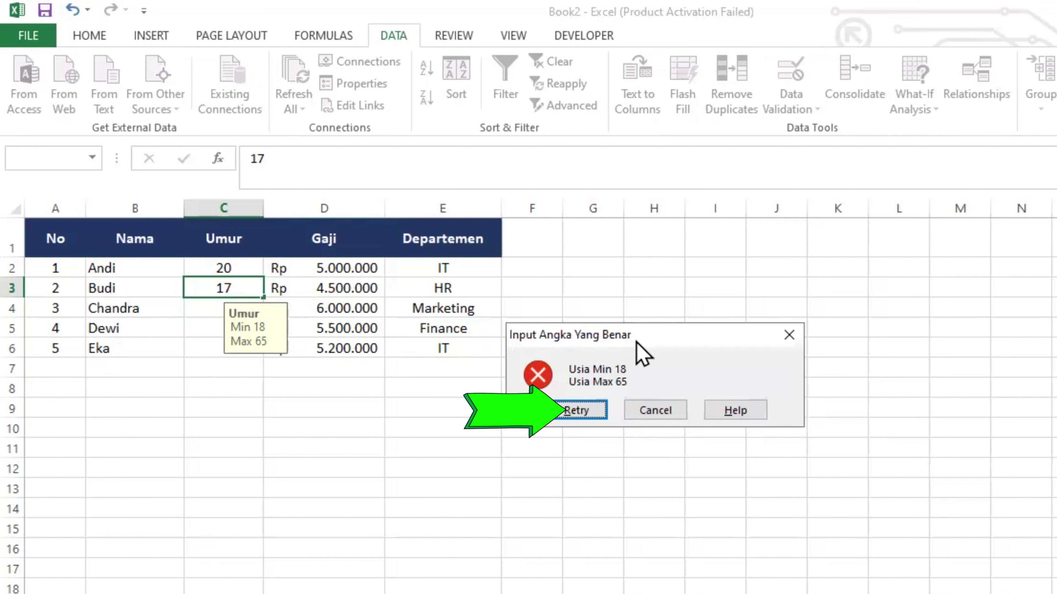
left_click(604, 410)
Try entering 15 in cell C3, cancel that entry, and enter 21 instead
type("15")
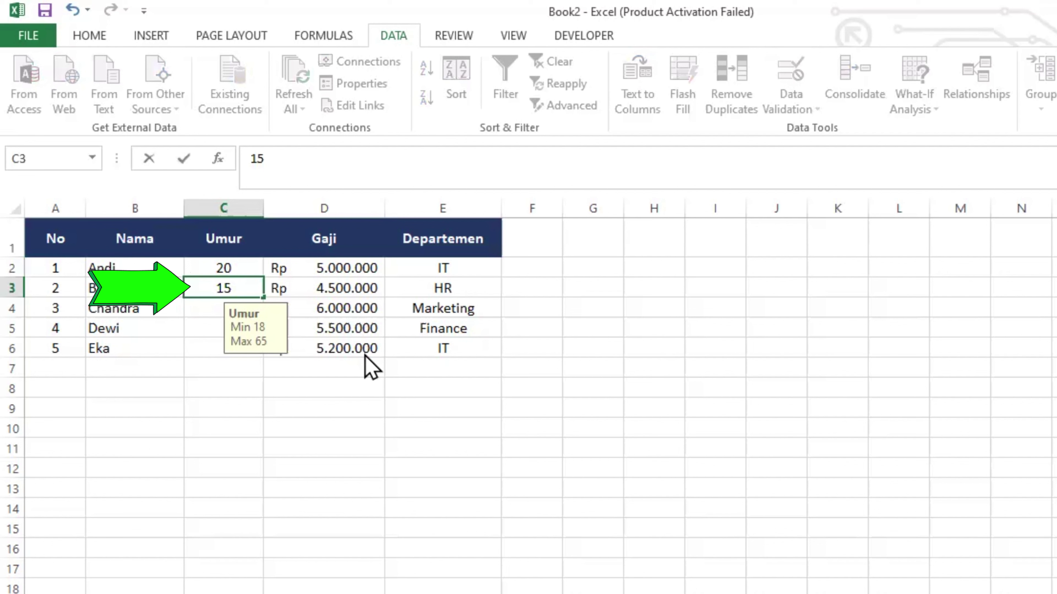
key("Return")
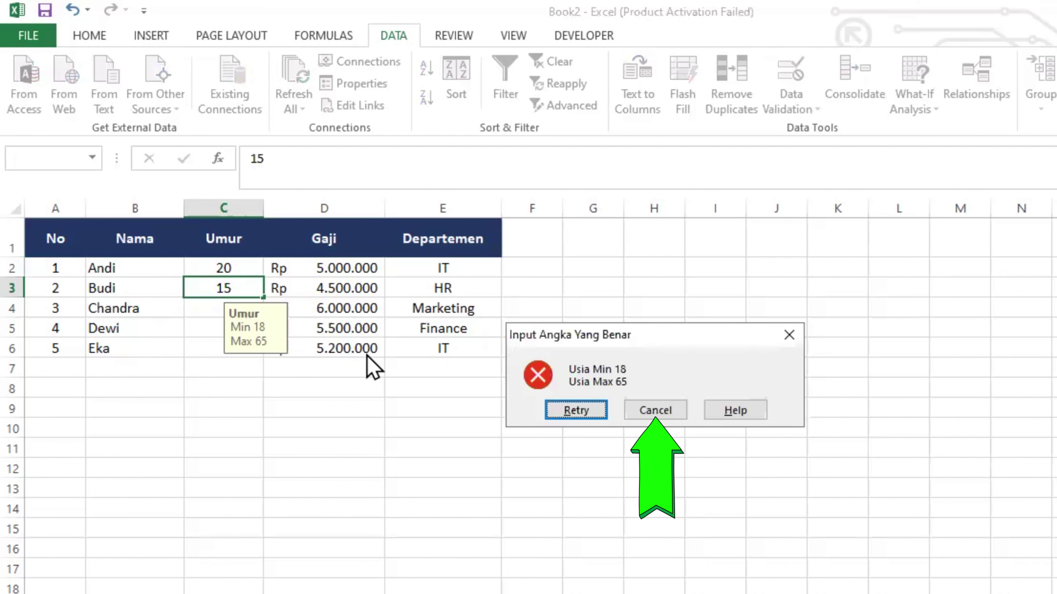
left_click(637, 410)
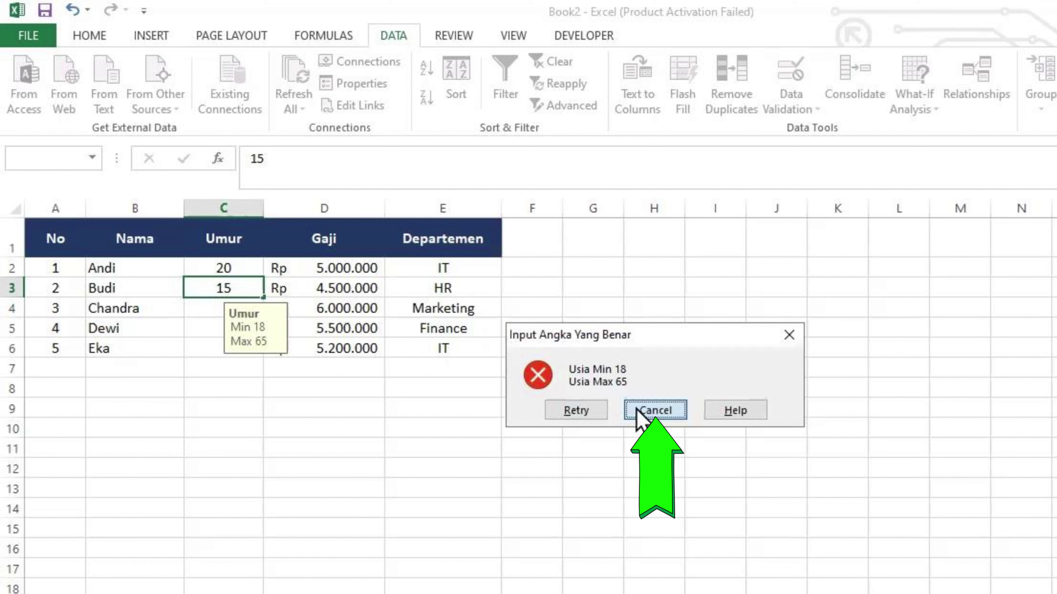
left_click(636, 409)
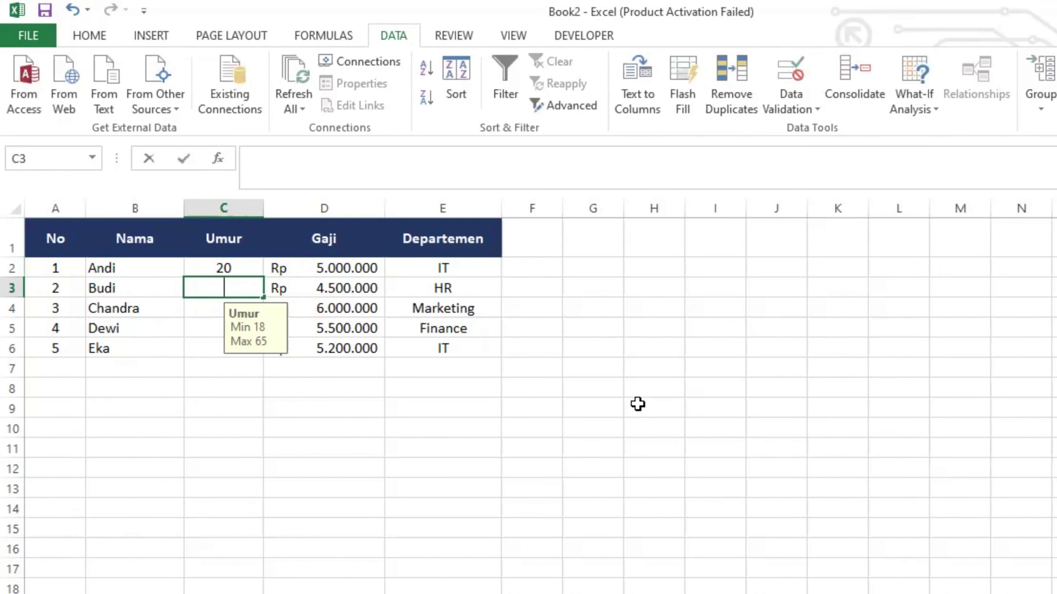
type("21")
key("Return")
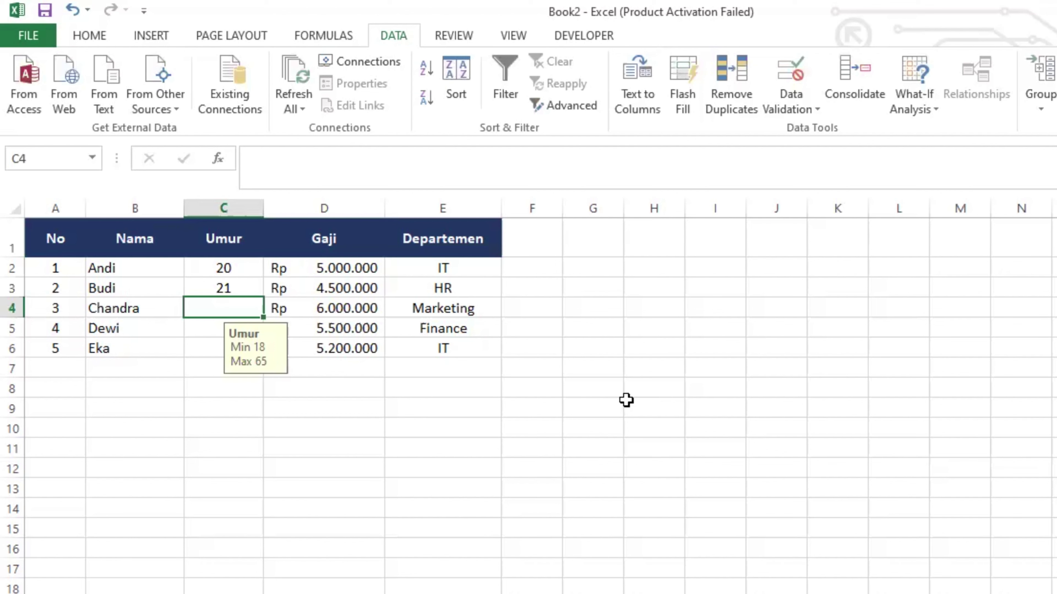
Change the error alert style for the Umur cells C2:C6 to Warning and apply the validation
left_click_drag(223, 268, 210, 347)
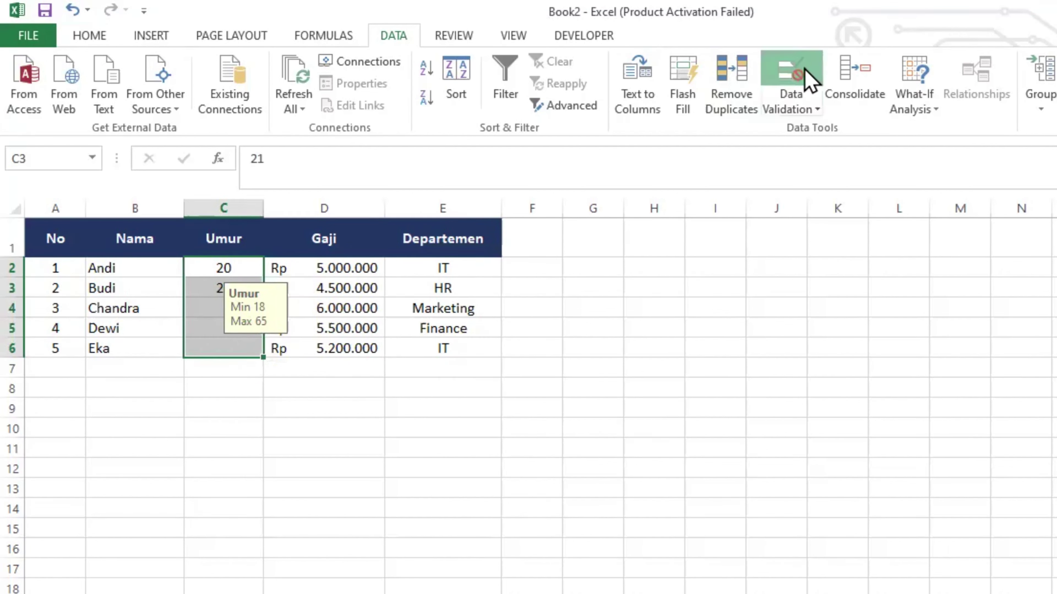
left_click(792, 85)
left_click(661, 352)
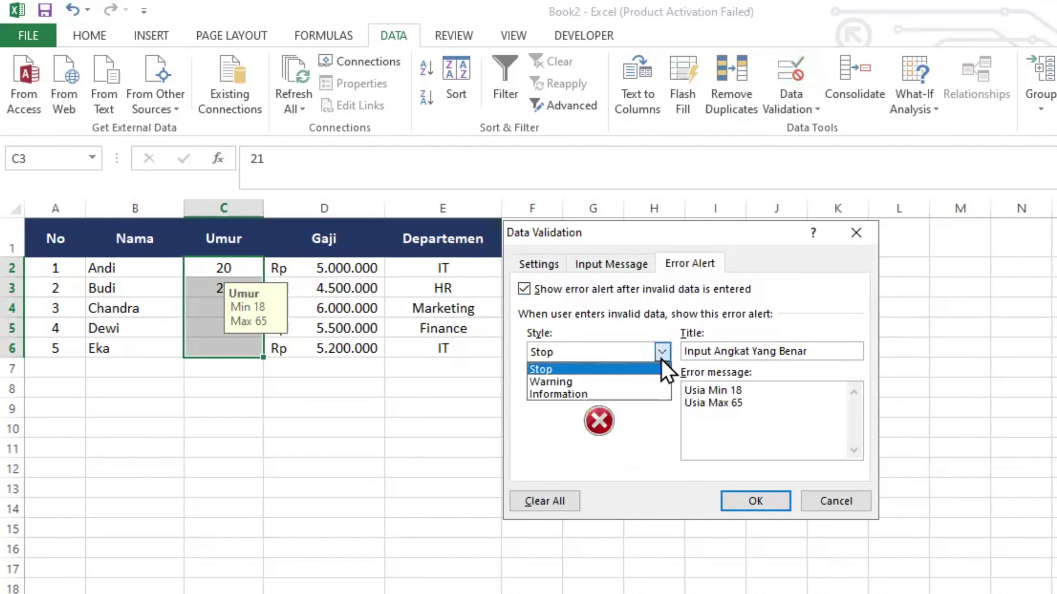
left_click(646, 382)
left_click(738, 502)
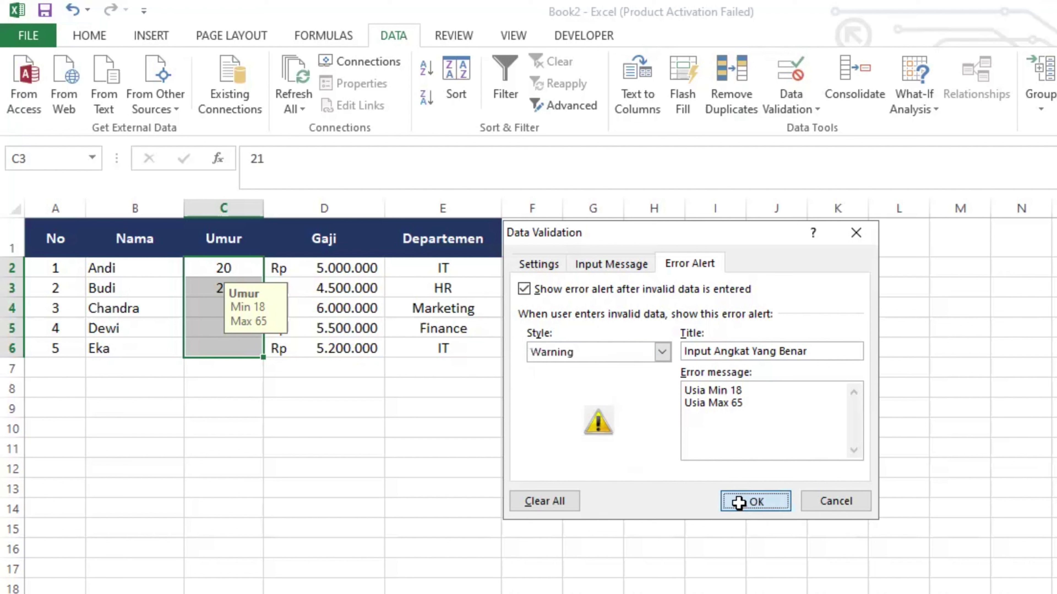
Enter 66 as the age in cell C4 and choose to continue despite the validation warning
left_click(238, 349)
left_click(231, 308)
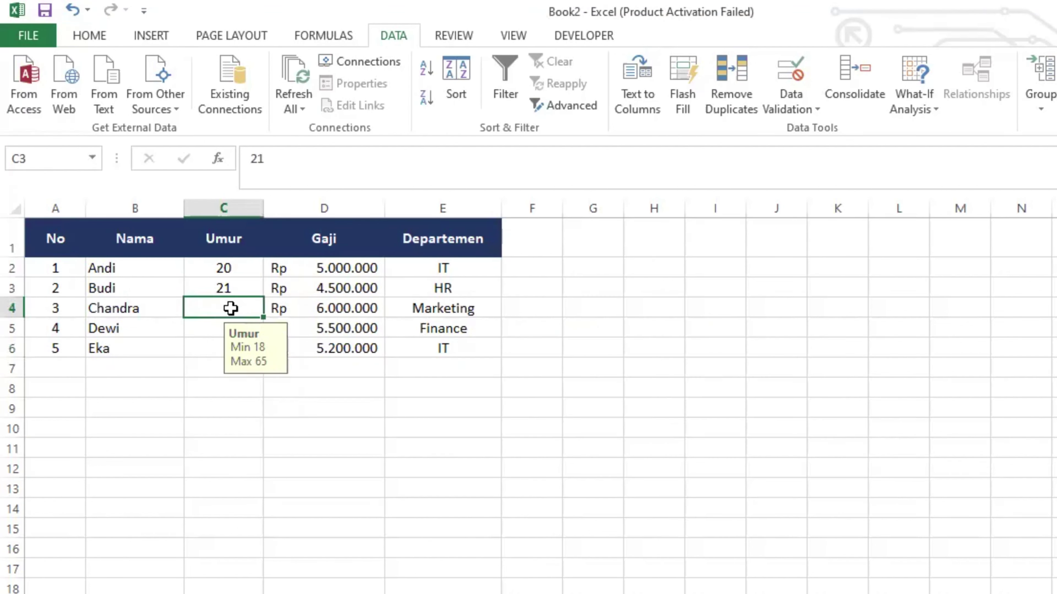
type("66")
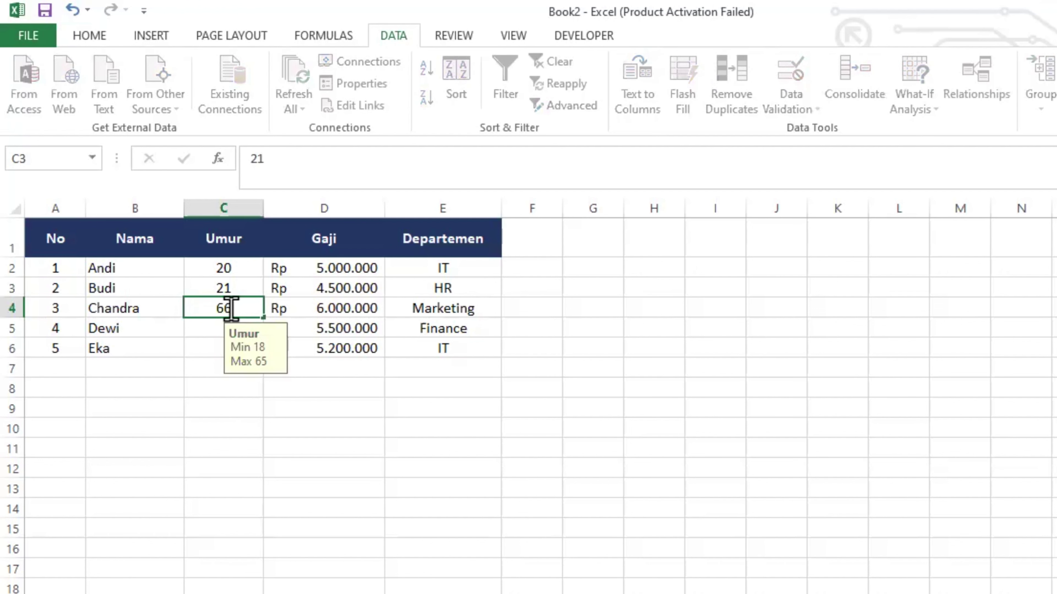
key("Return")
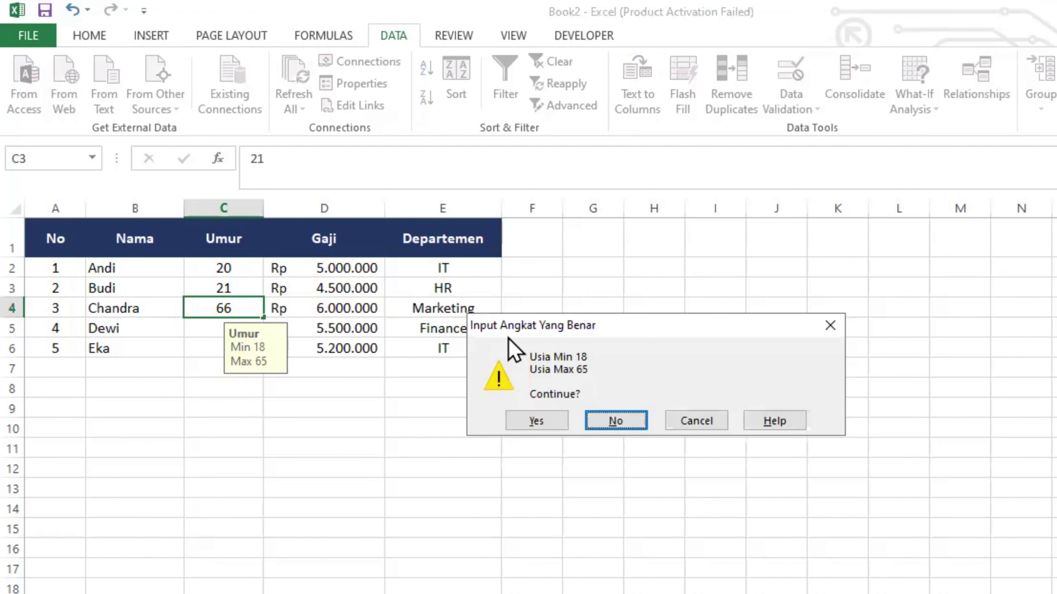
left_click(540, 420)
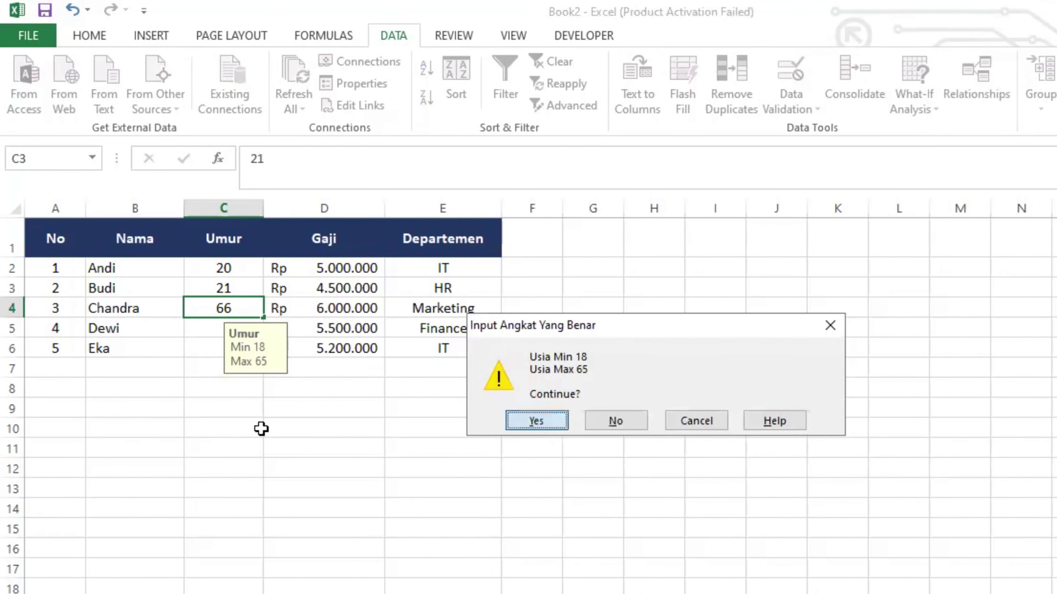
key("Return")
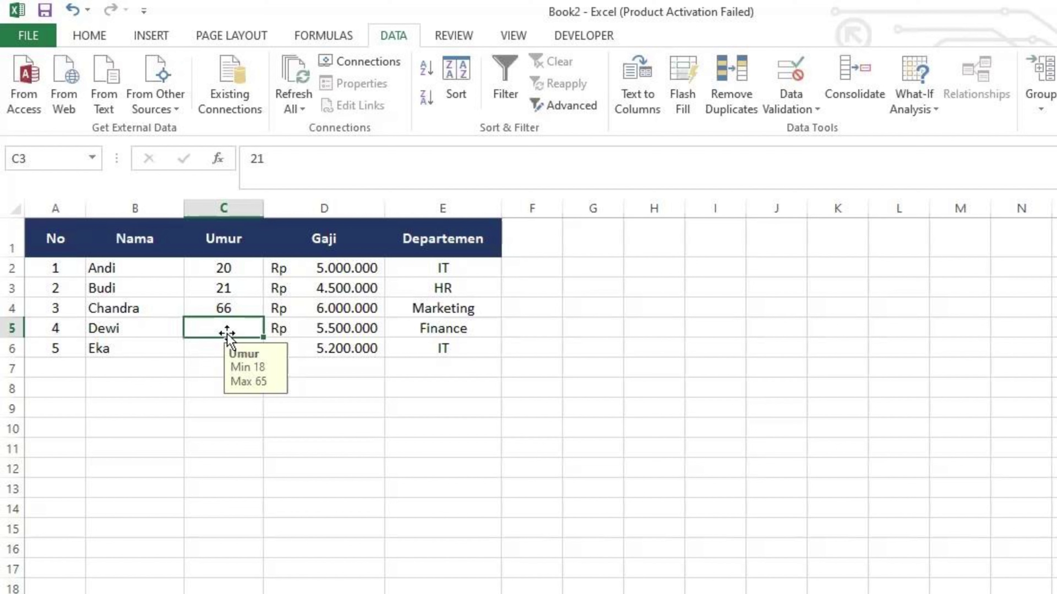
Change the error alert style for the Umur cells C2:C6 to Information and apply the validation
left_click_drag(226, 277, 196, 347)
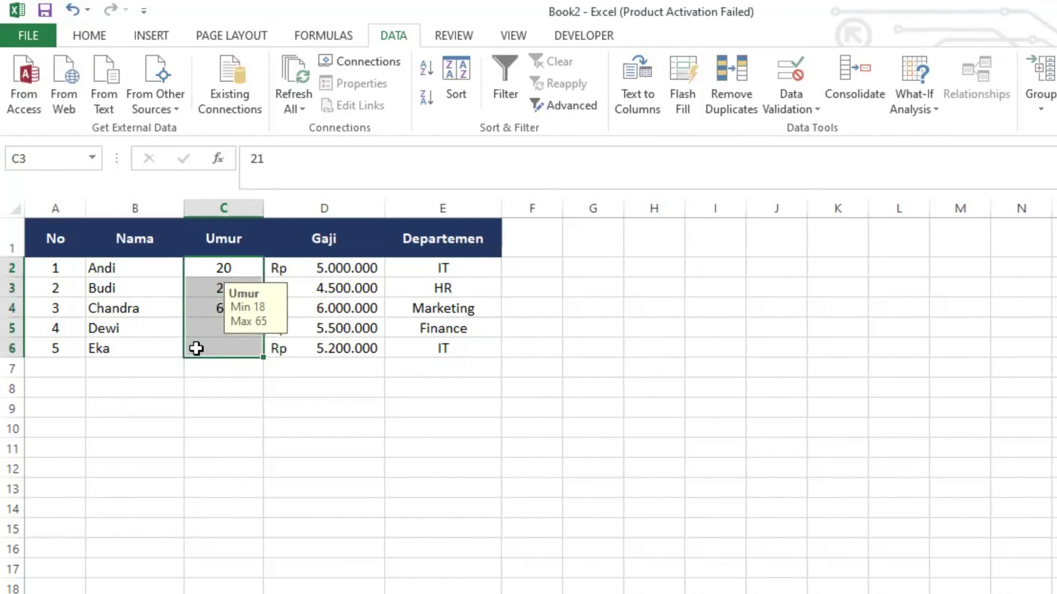
left_click(791, 75)
left_click(689, 263)
left_click(661, 353)
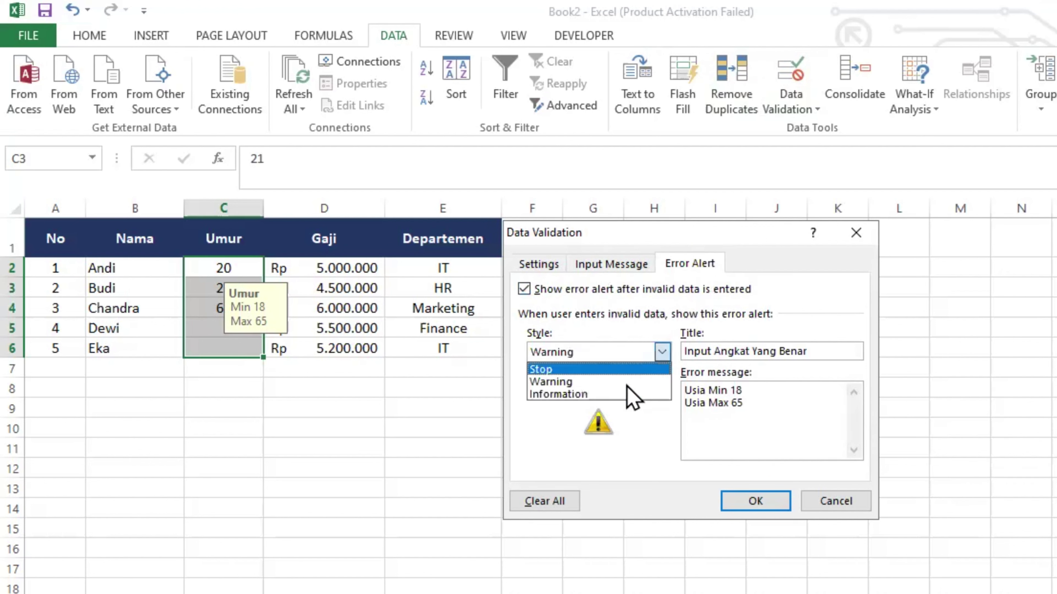
left_click(628, 393)
left_click(734, 506)
Enter 17 as the age in cell C5 and accept the value despite the information alert
key("Down")
key("Down")
type("17")
key("Return")
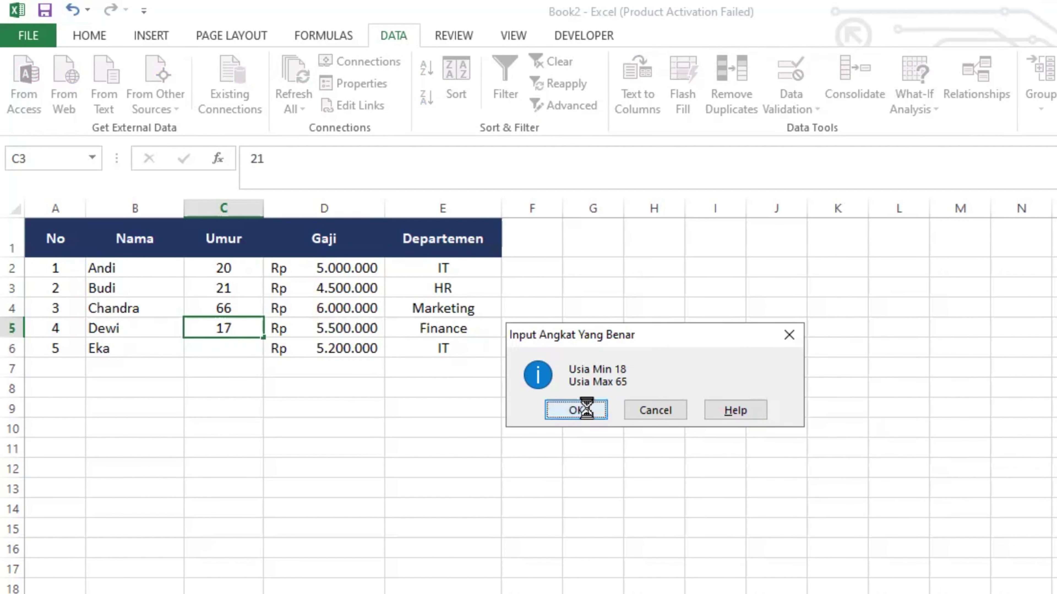
left_click(576, 410)
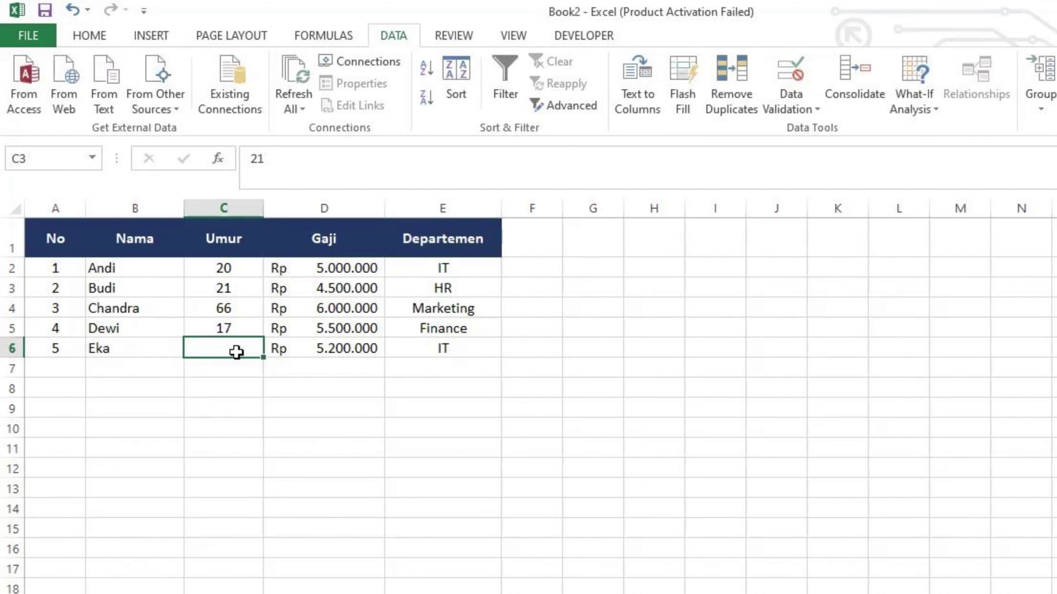